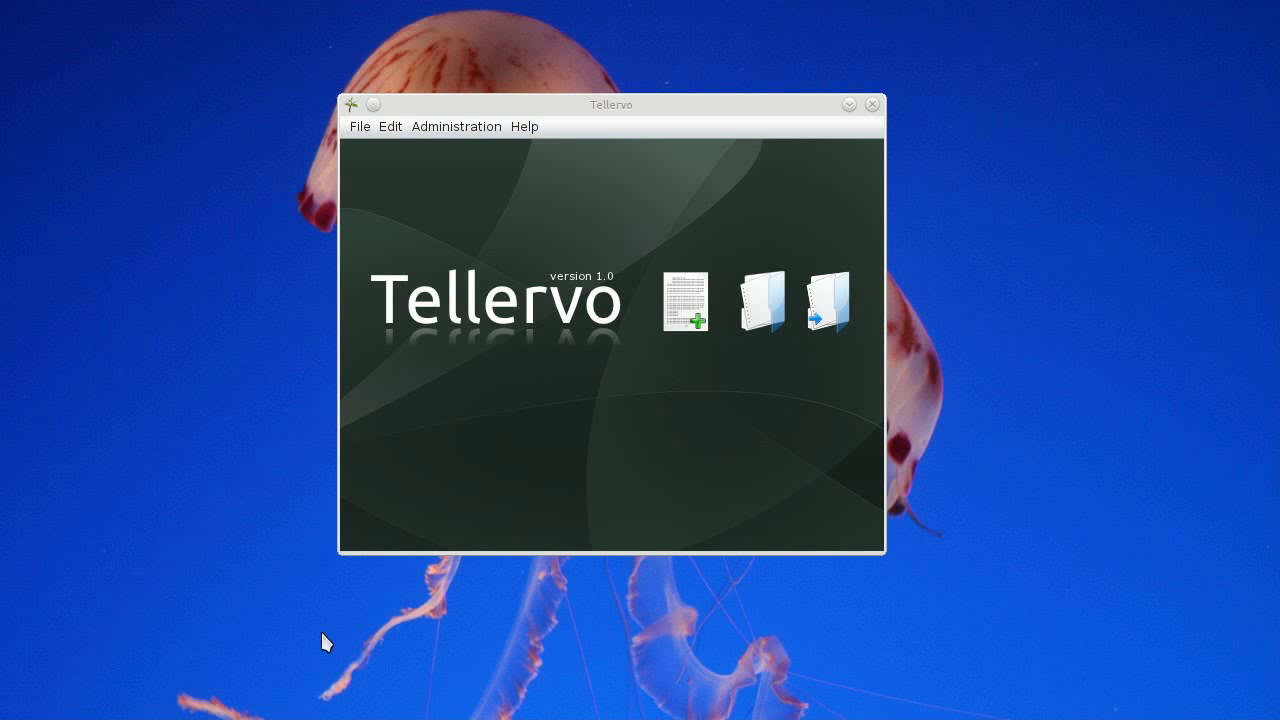
Import the Heidelberg data file single.fh from the Tutorial folder and enlarge its window to fit the whole ring-width table
left_click(360, 128)
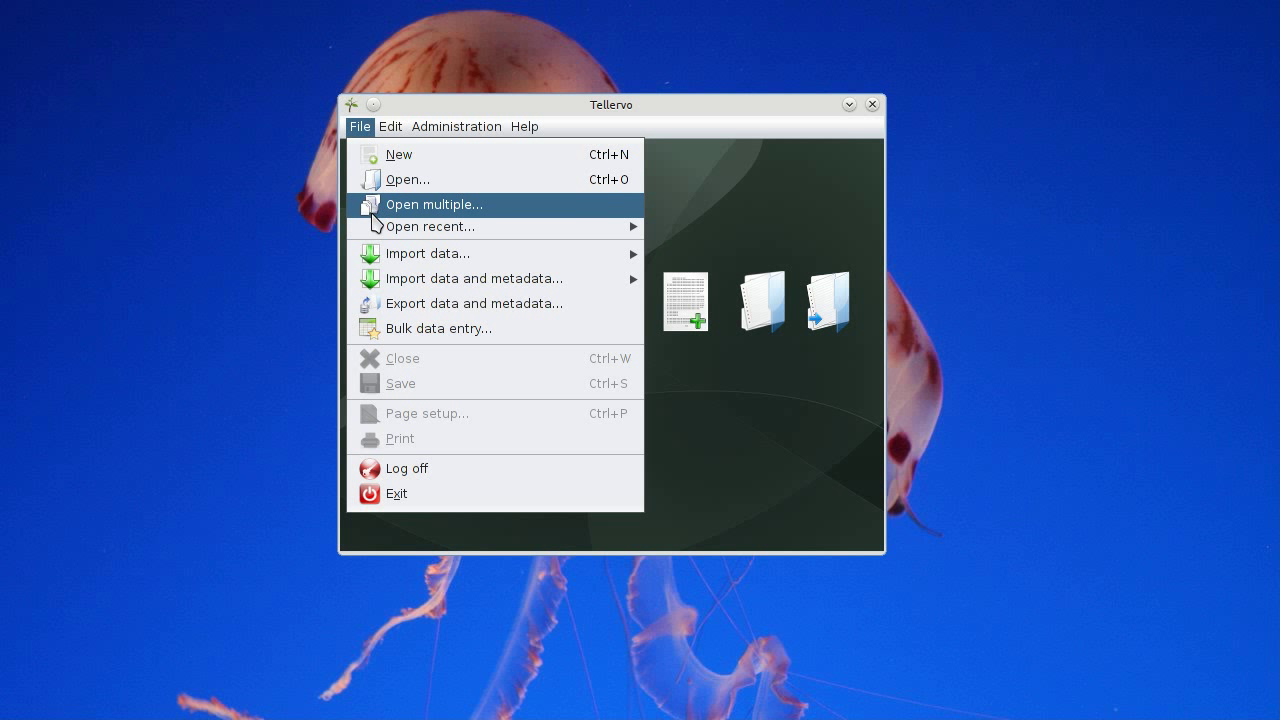
mouse_move(372, 238)
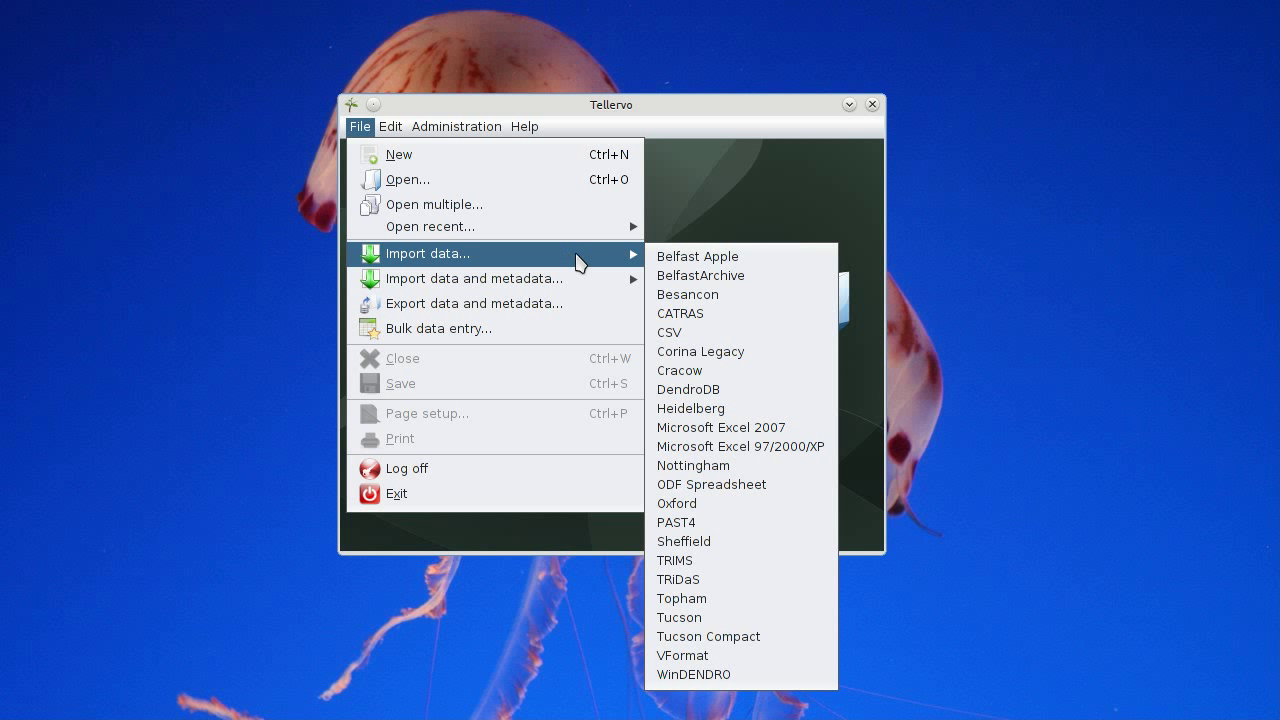
left_click(711, 408)
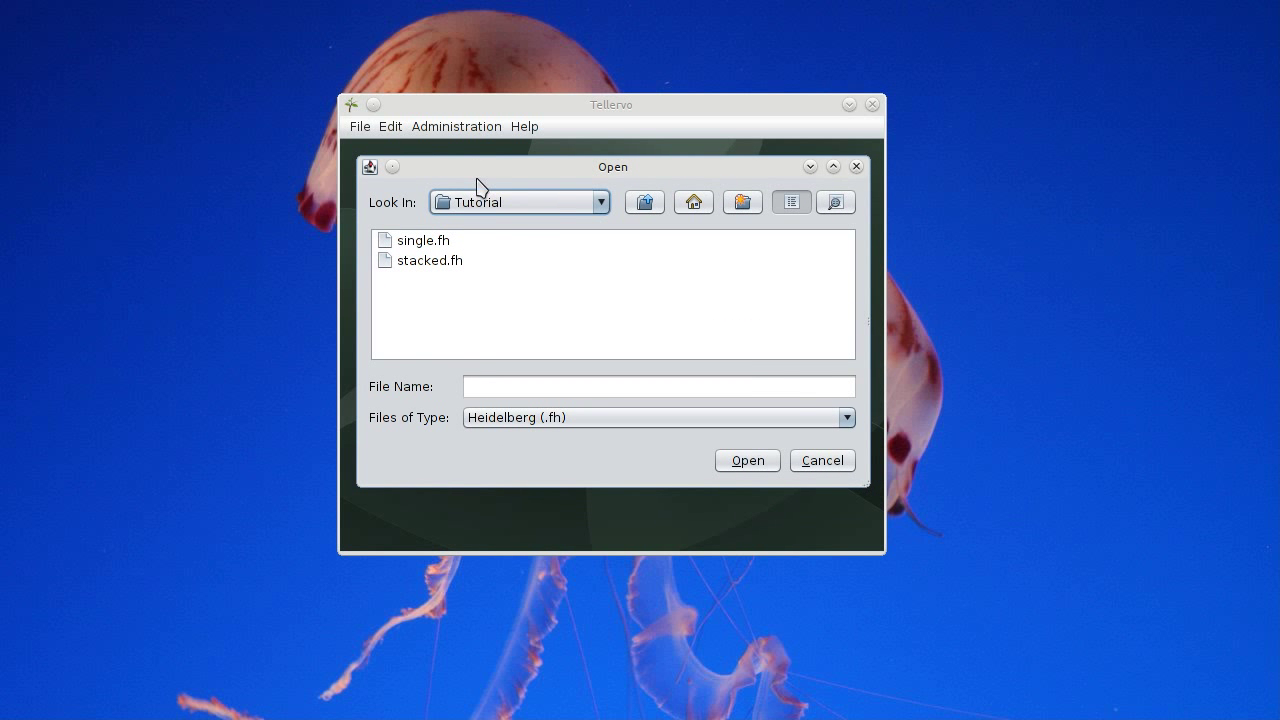
left_click(415, 245)
left_click(755, 463)
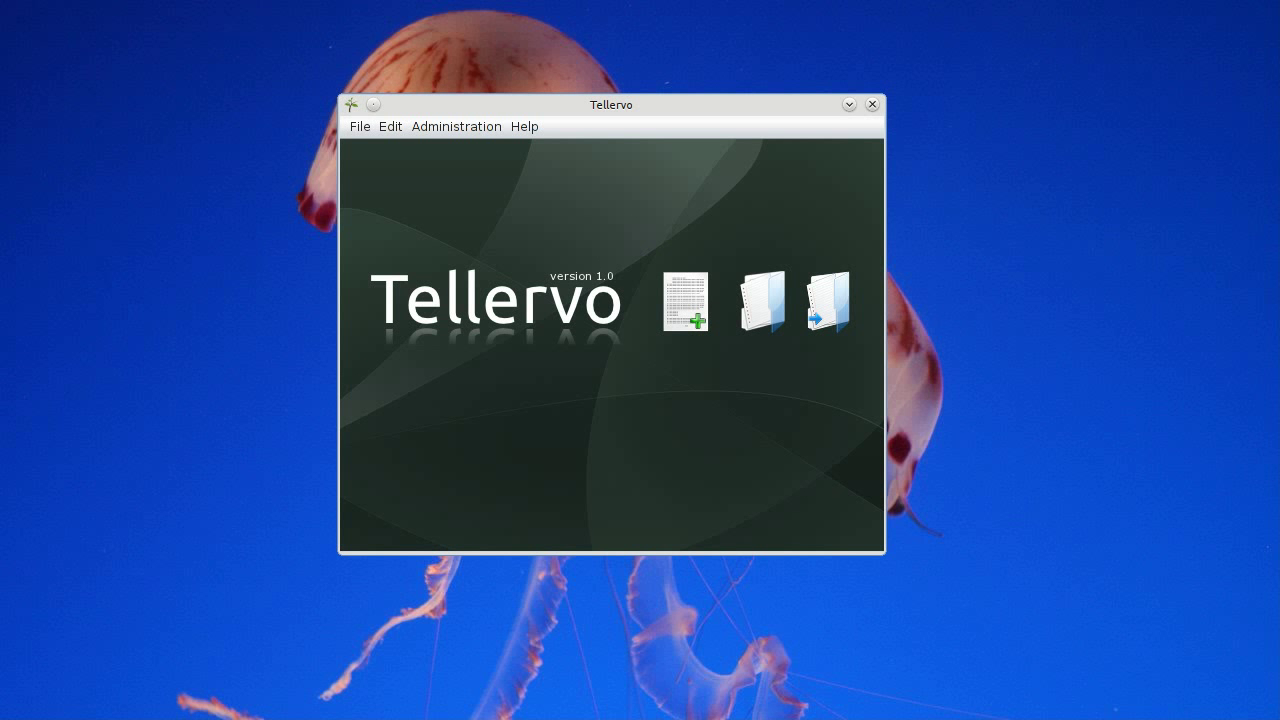
left_click_drag(976, 250, 446, 83)
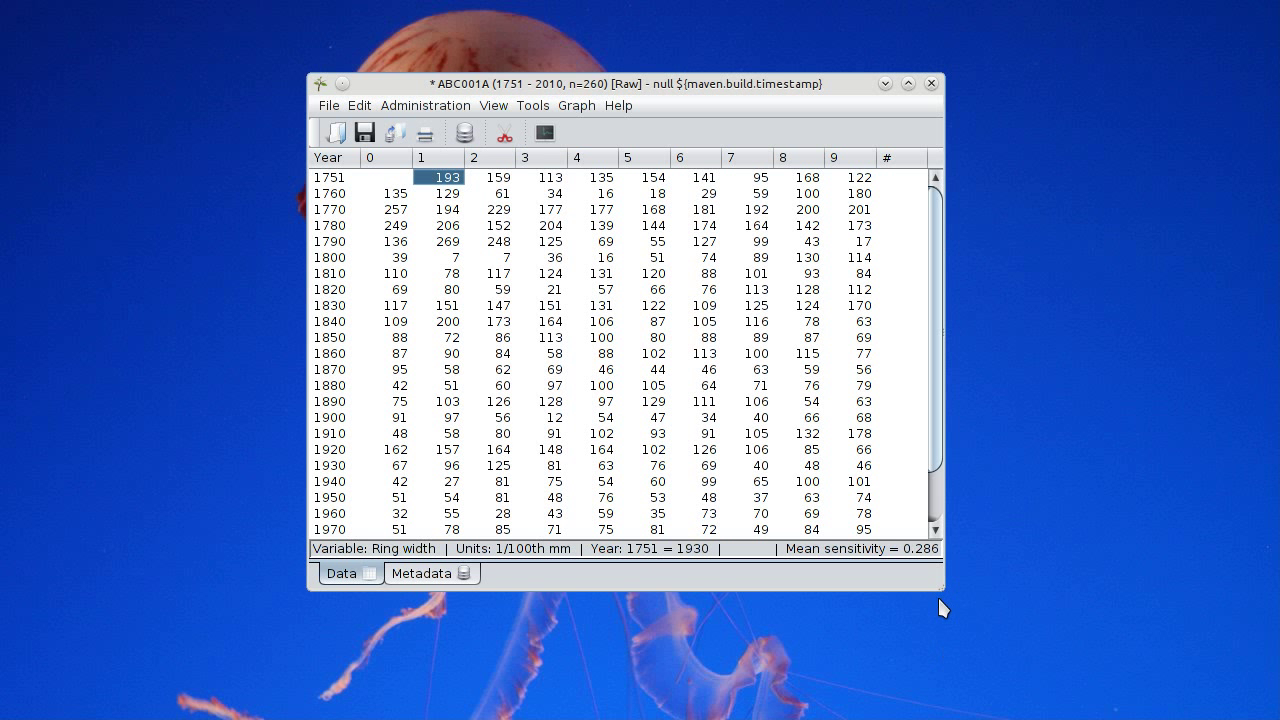
left_click_drag(945, 594, 954, 665)
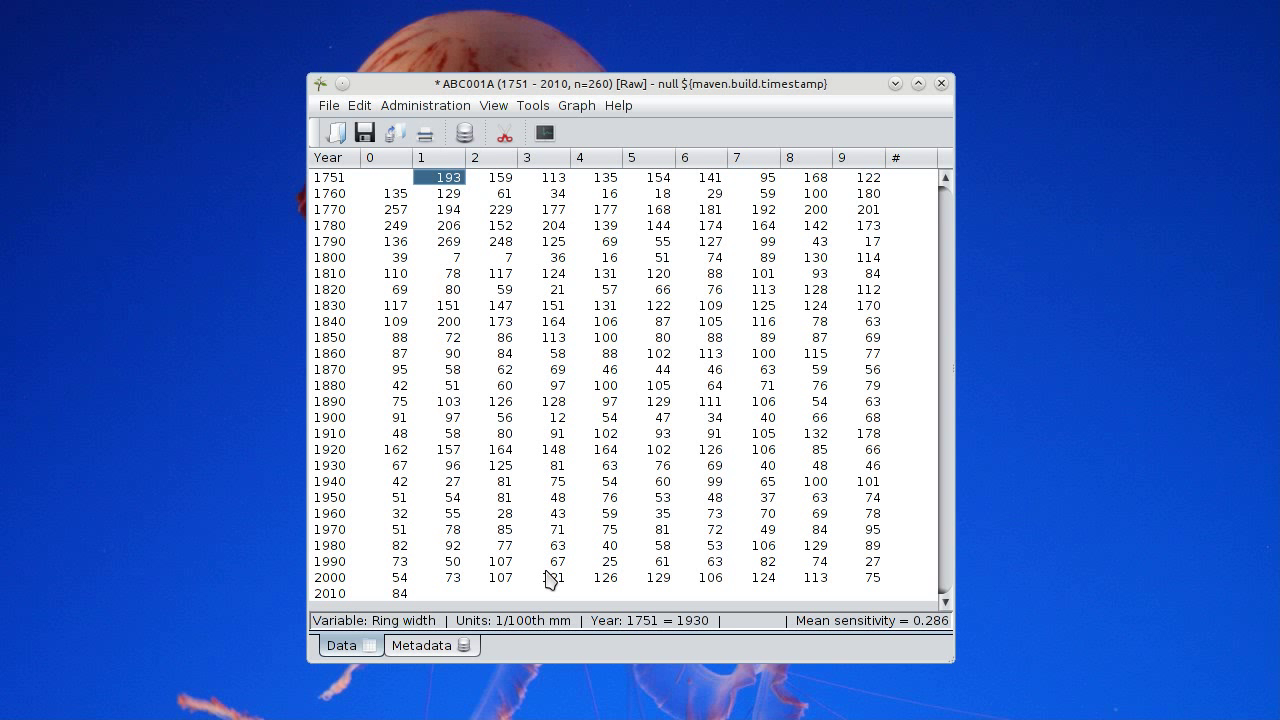
In the series metadata, assign the existing object ABC (My test site)
left_click(446, 651)
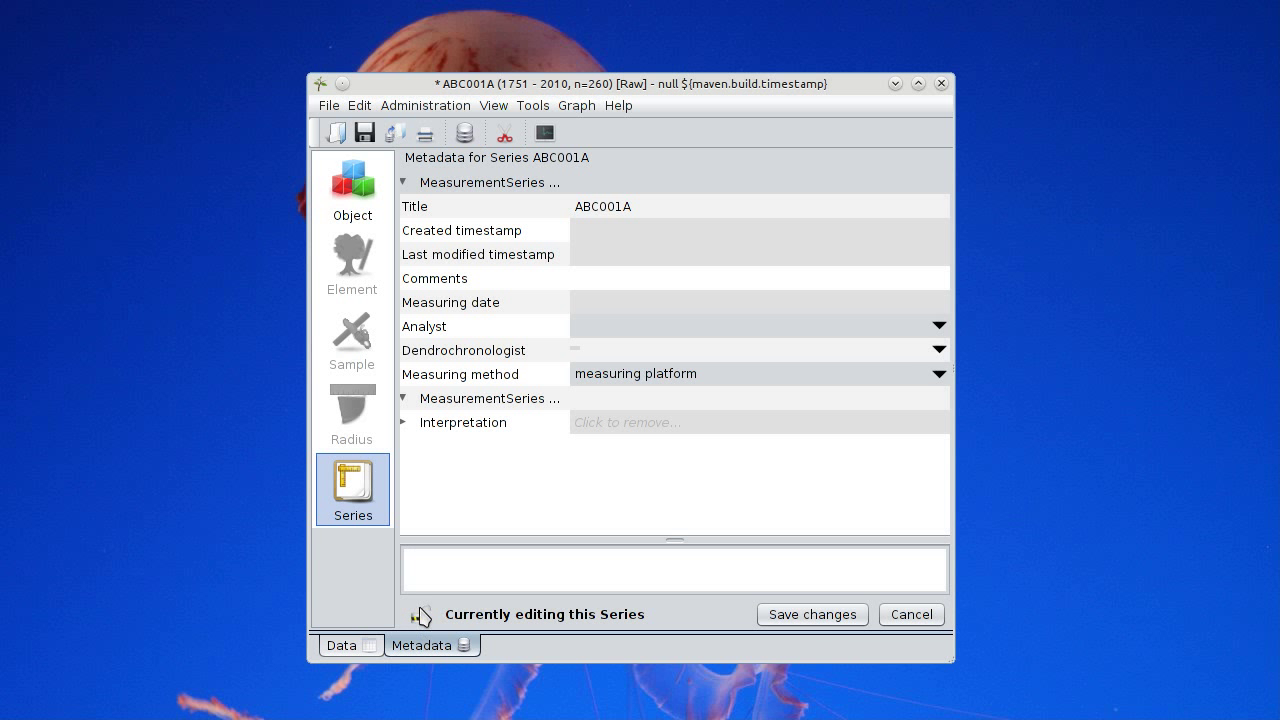
left_click(352, 188)
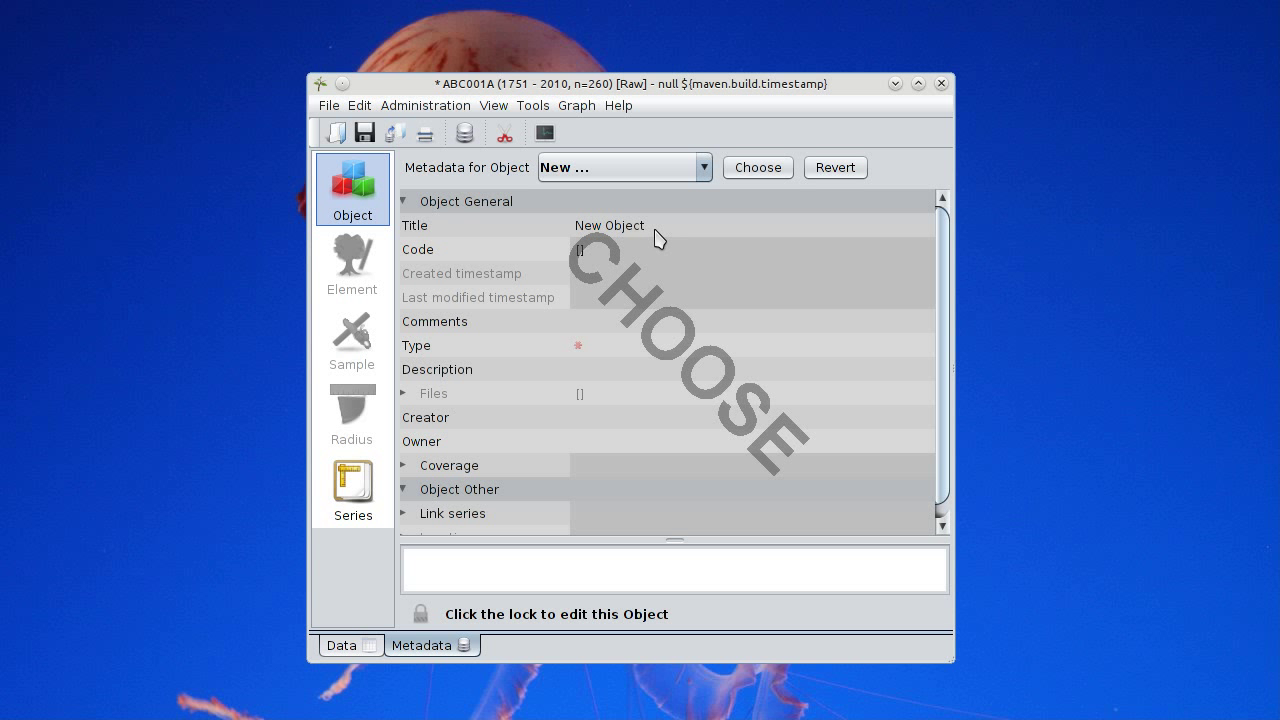
left_click(646, 172)
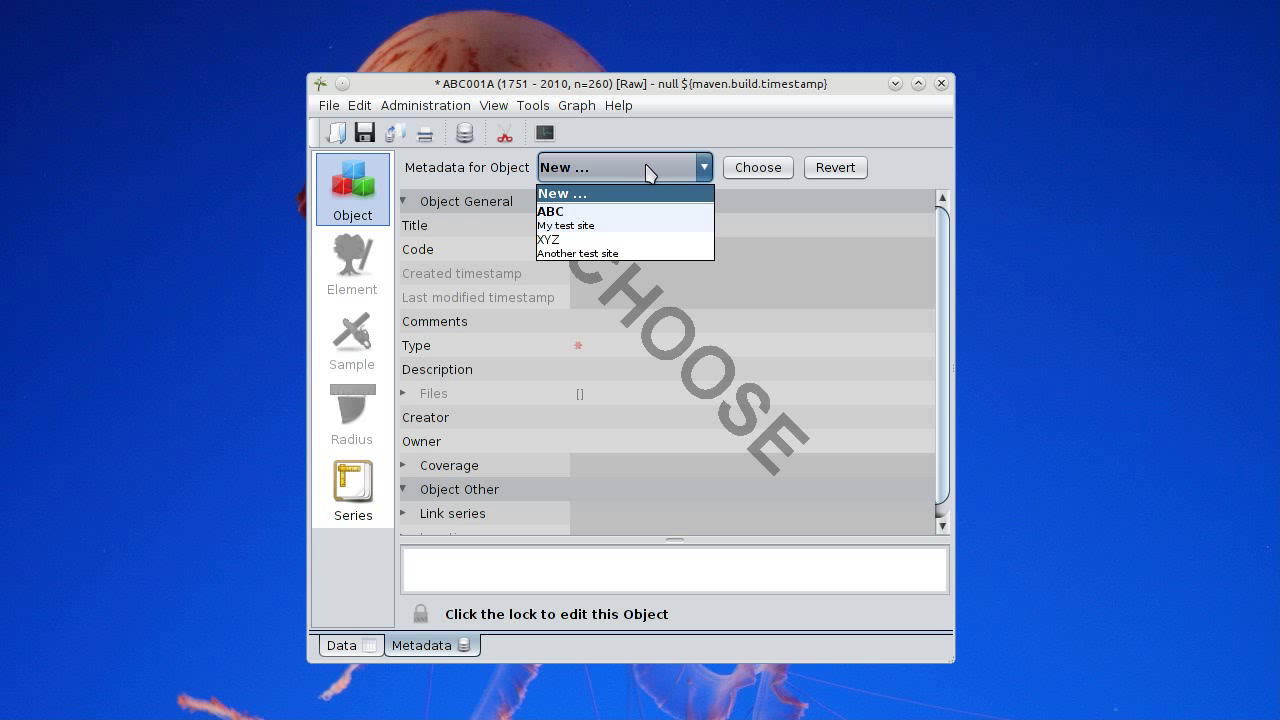
left_click(578, 221)
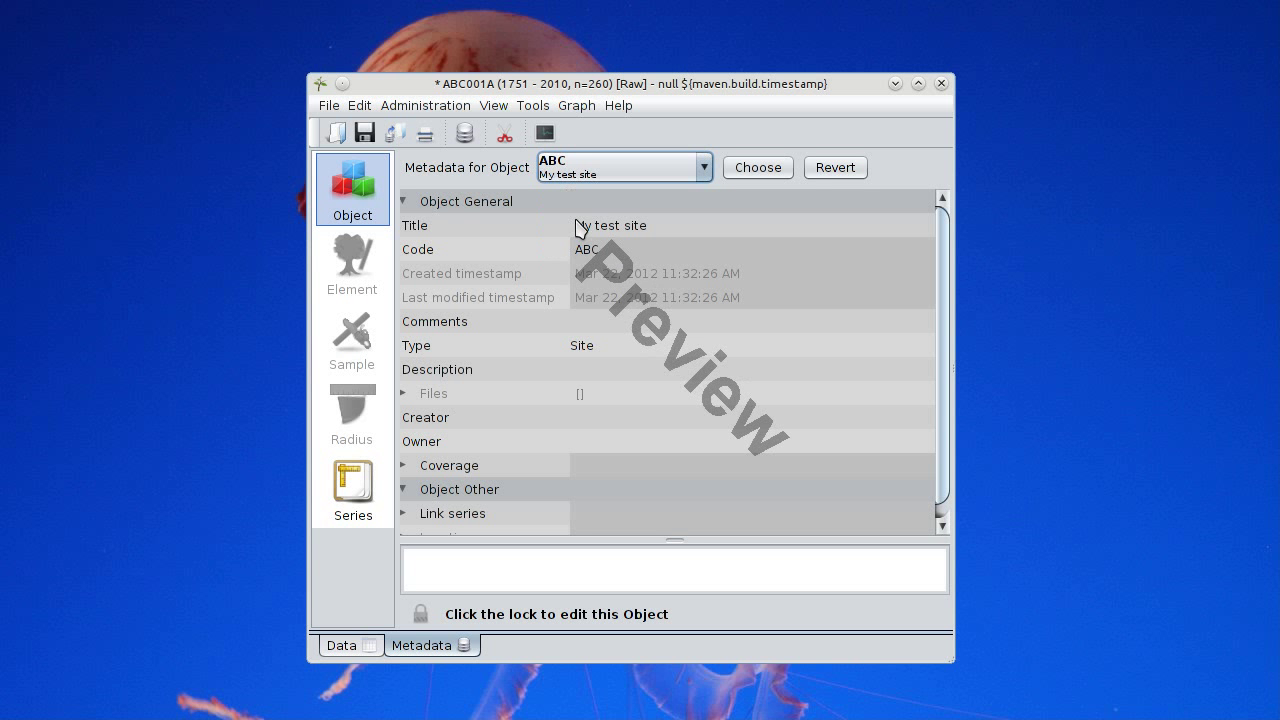
left_click(777, 175)
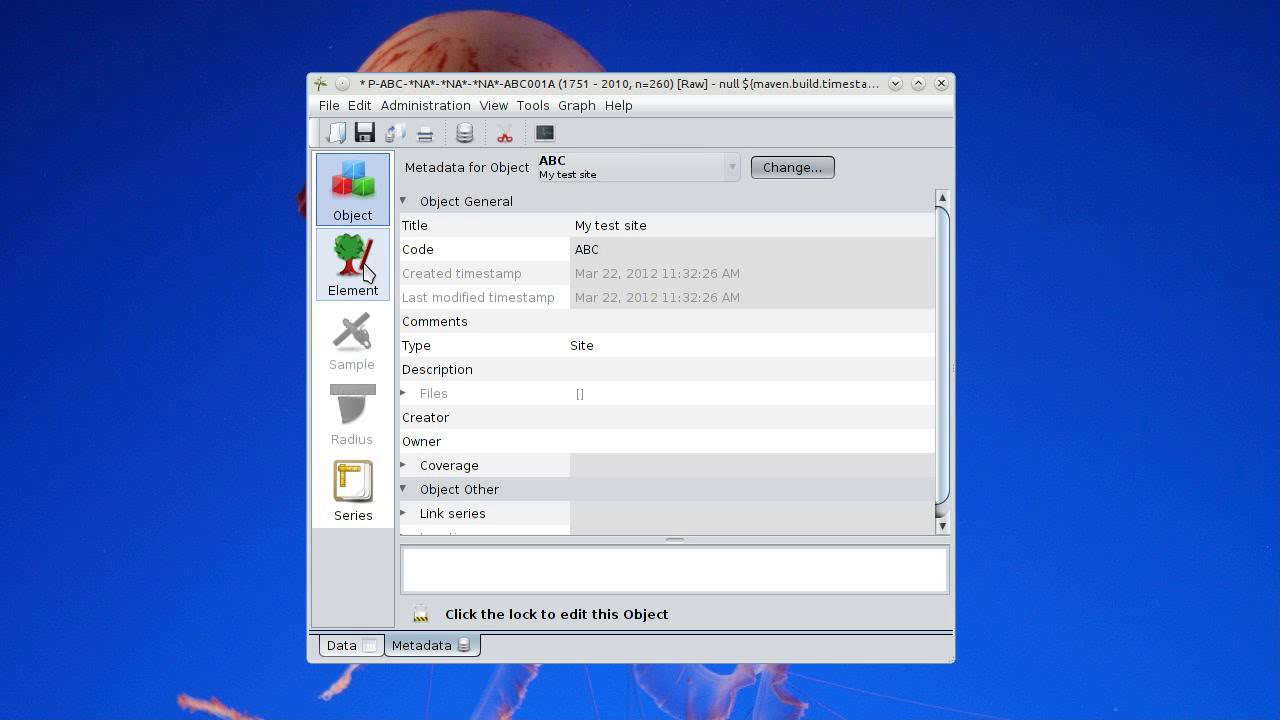
Assign existing element 1 of object ABC to the imported series
left_click(358, 270)
left_click(678, 161)
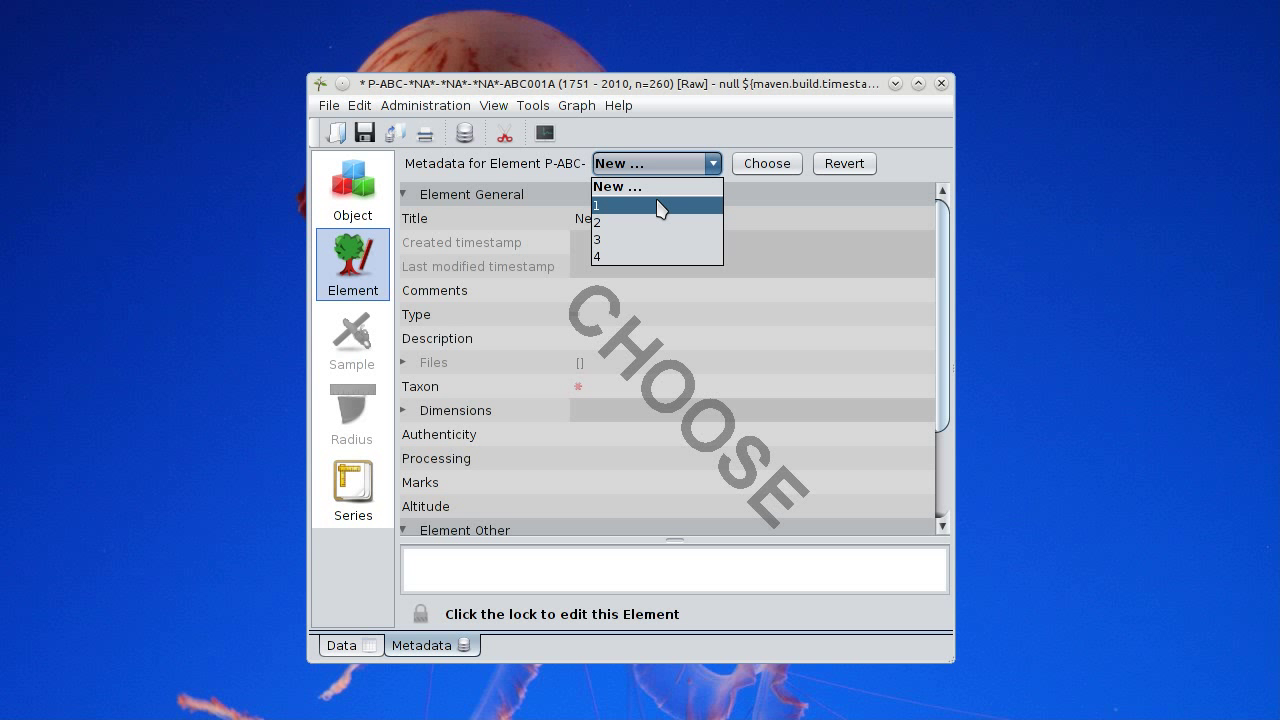
left_click(660, 207)
left_click(767, 163)
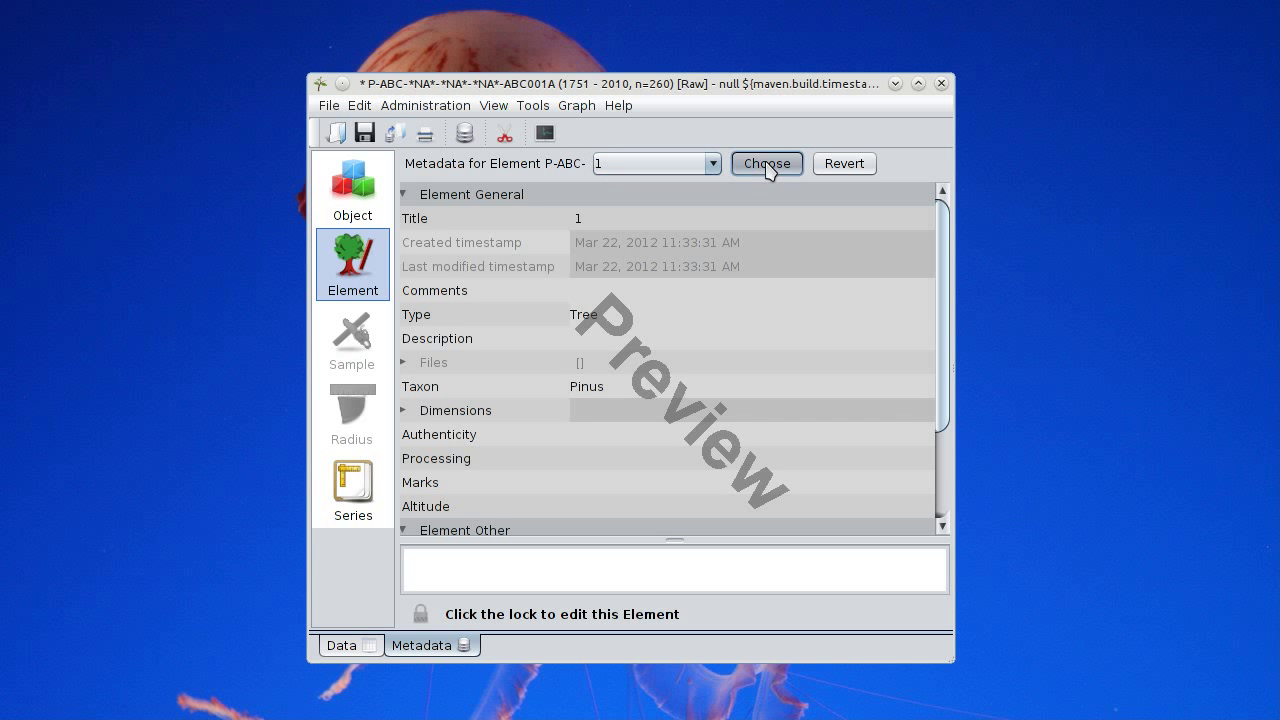
Assign existing sample A of element 1 to the imported series
left_click(362, 340)
left_click(700, 163)
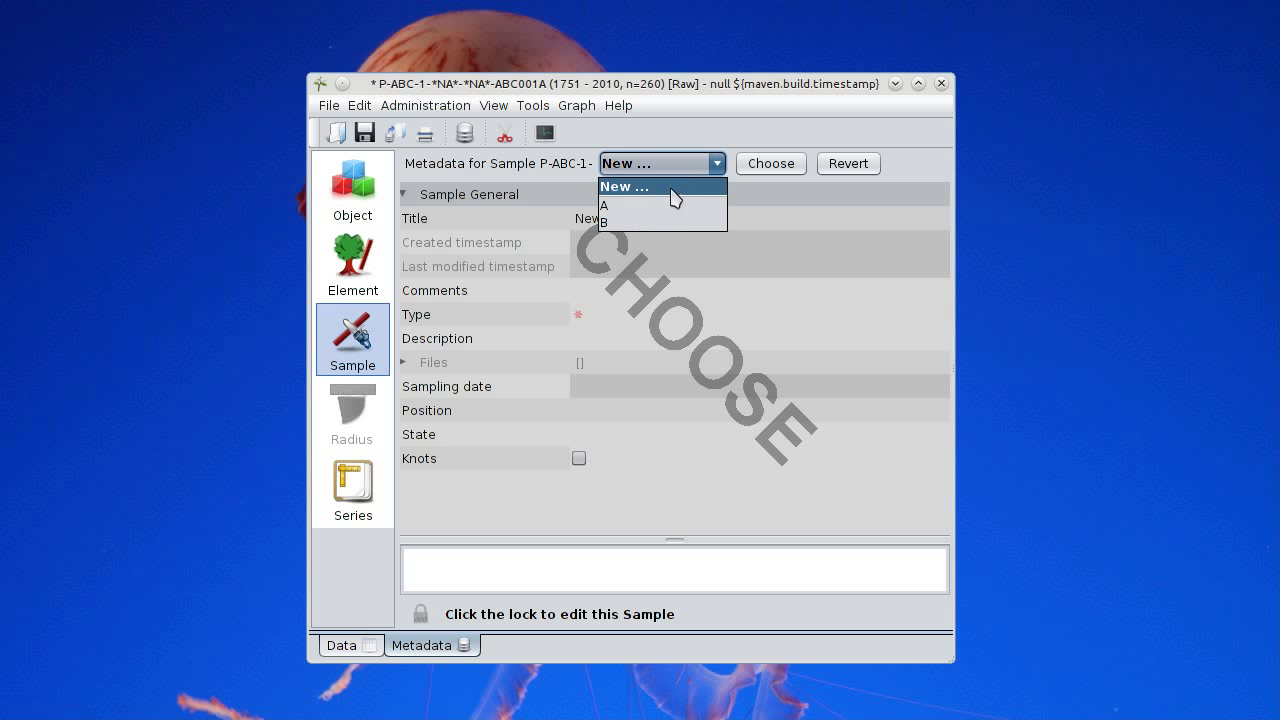
left_click(660, 207)
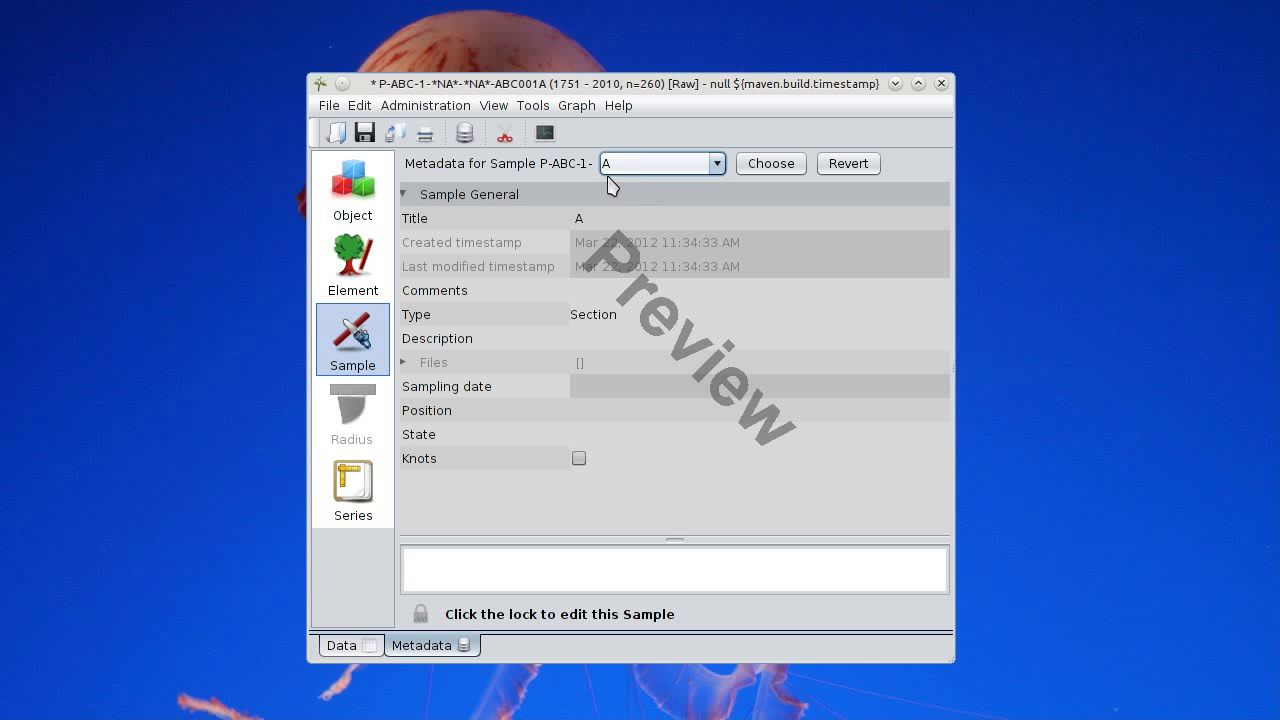
left_click(771, 165)
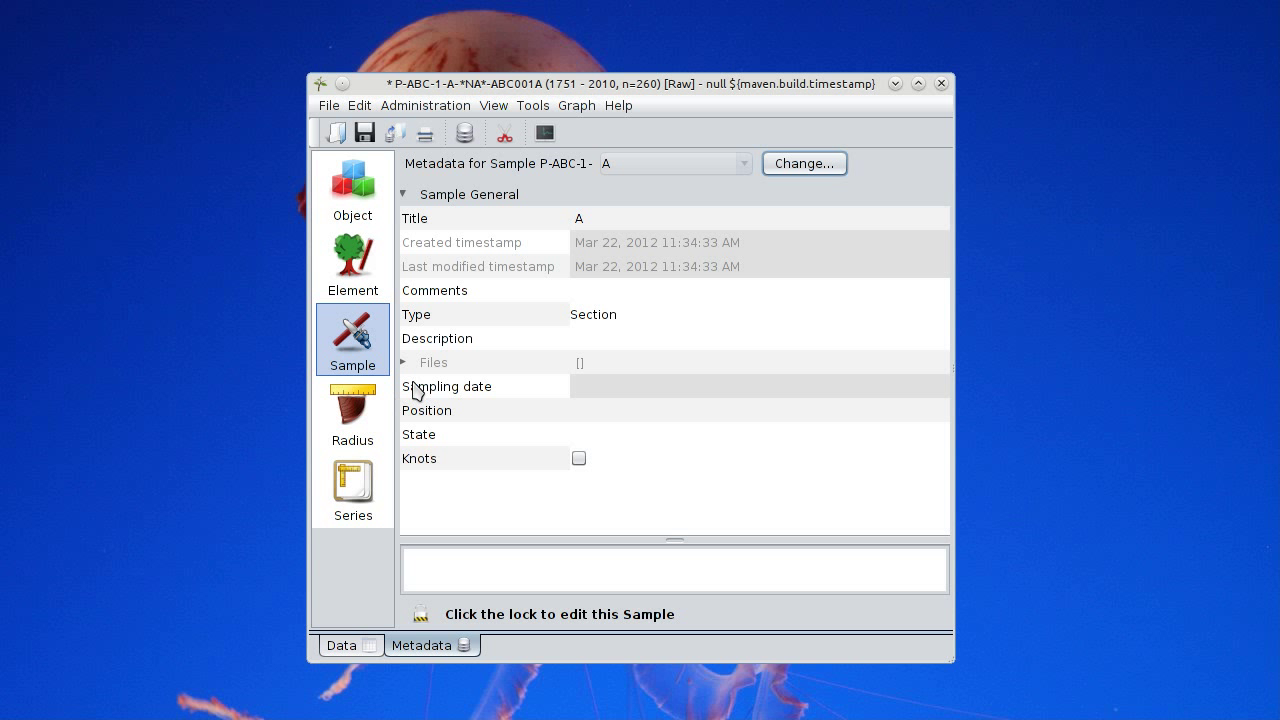
Replace the assigned sample with a new one titled C of type Section, and save it
left_click(792, 165)
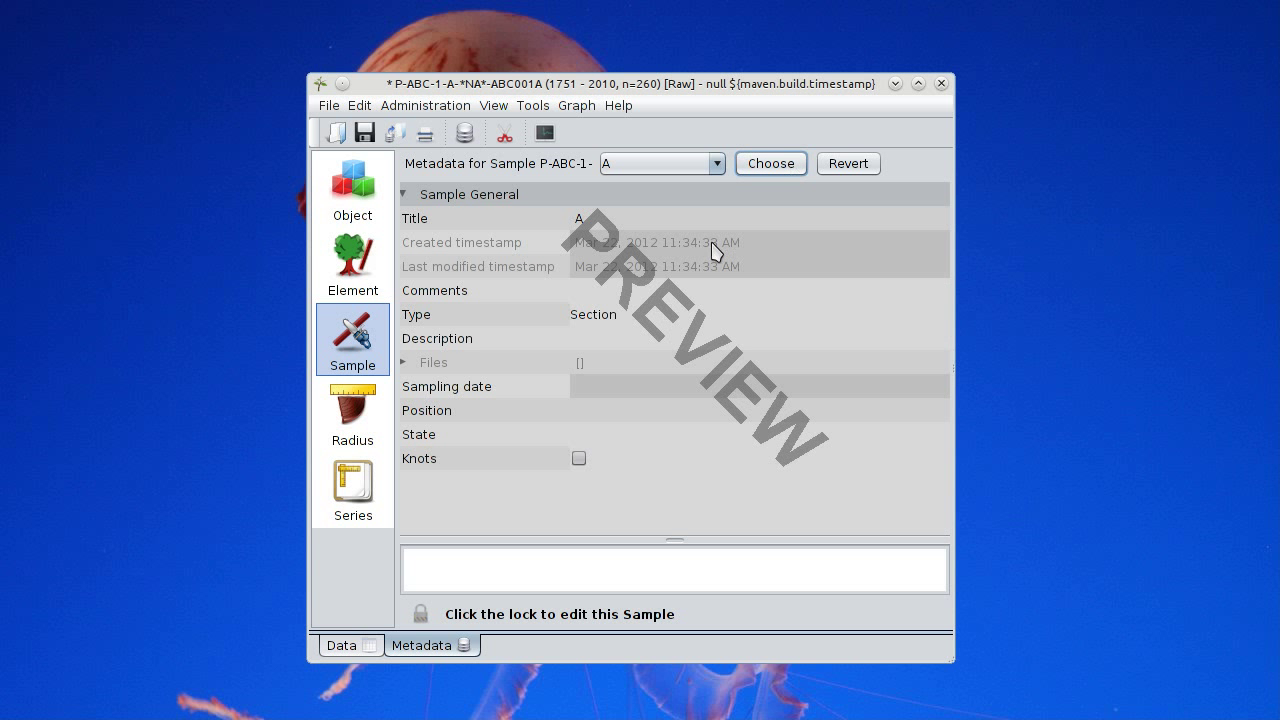
left_click(650, 168)
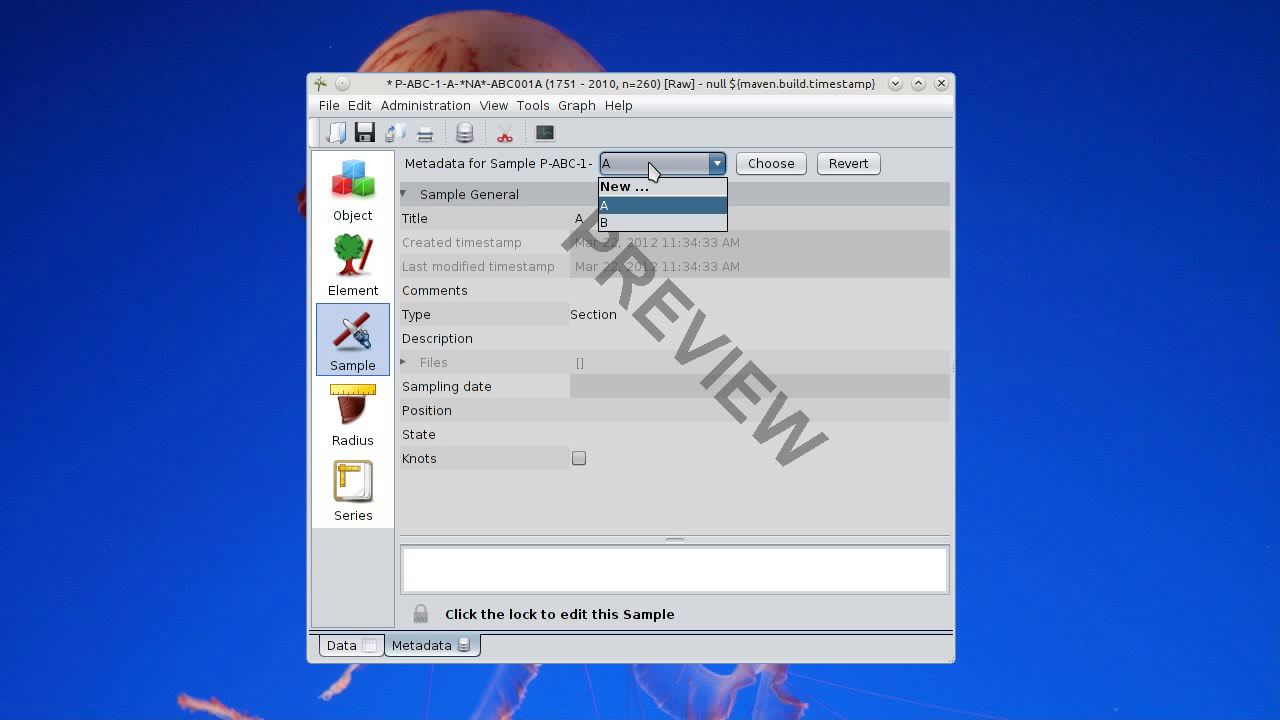
left_click(632, 187)
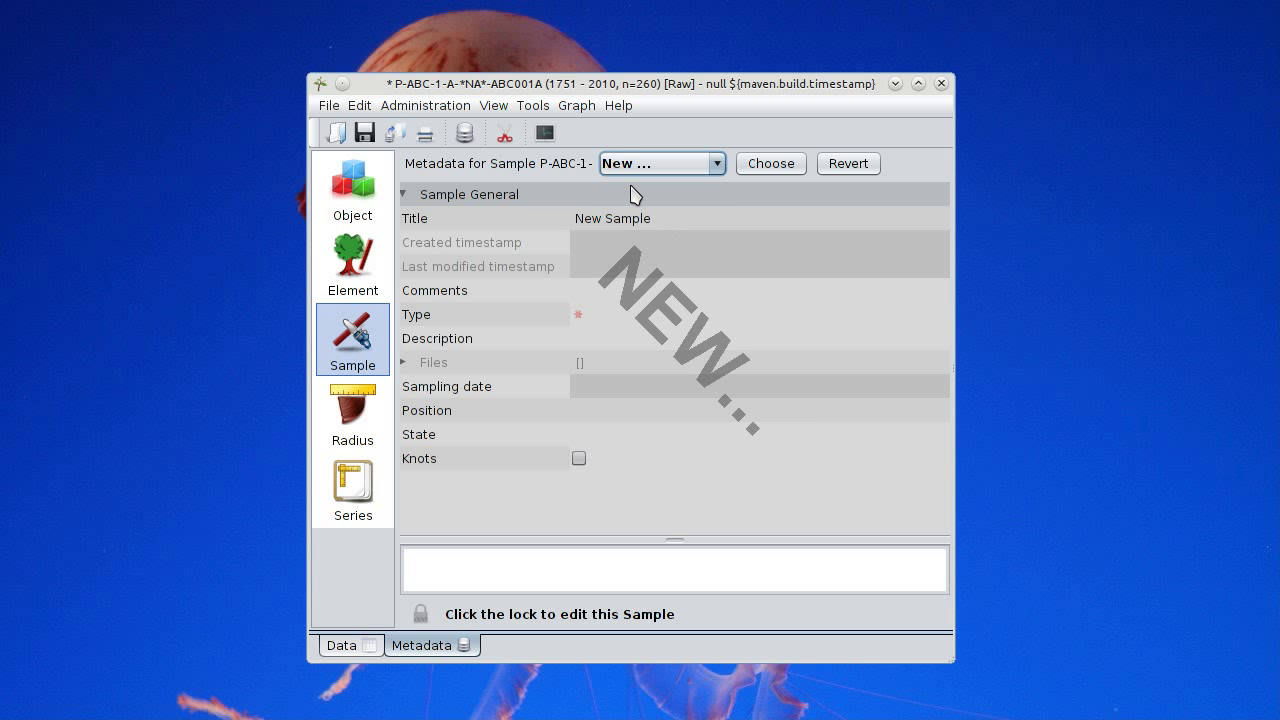
left_click(771, 170)
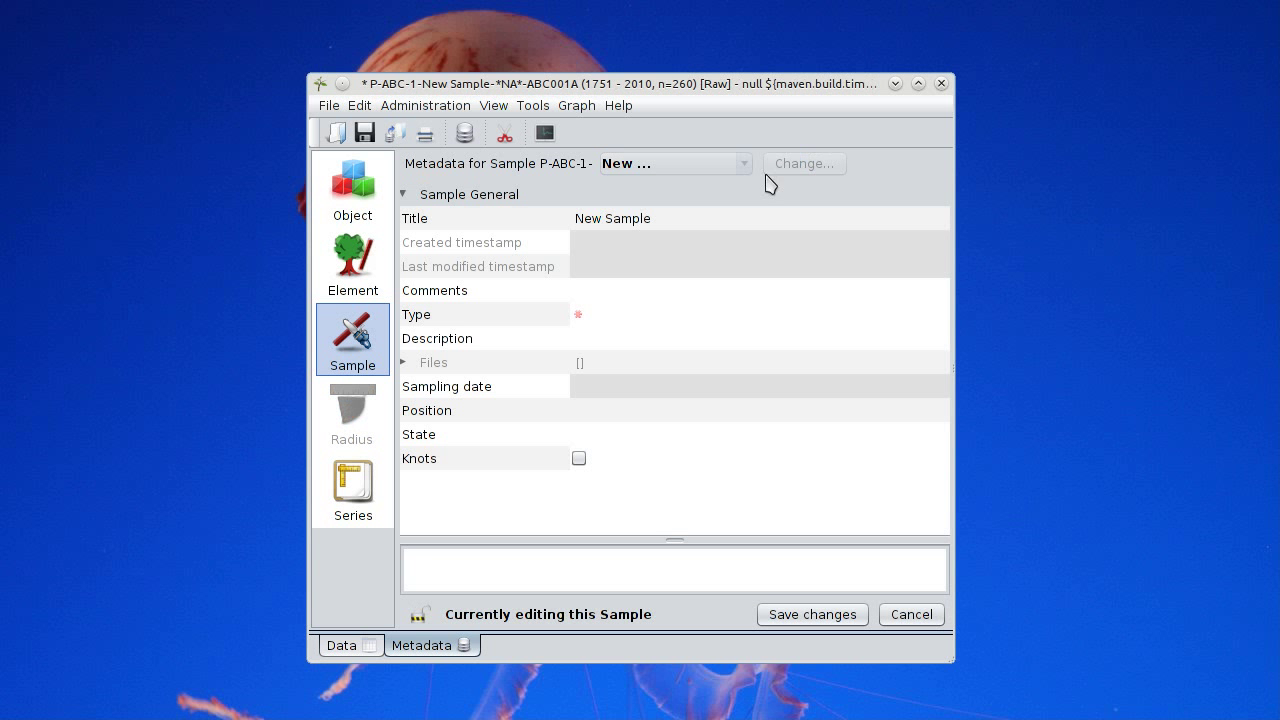
left_click(697, 222)
type("C")
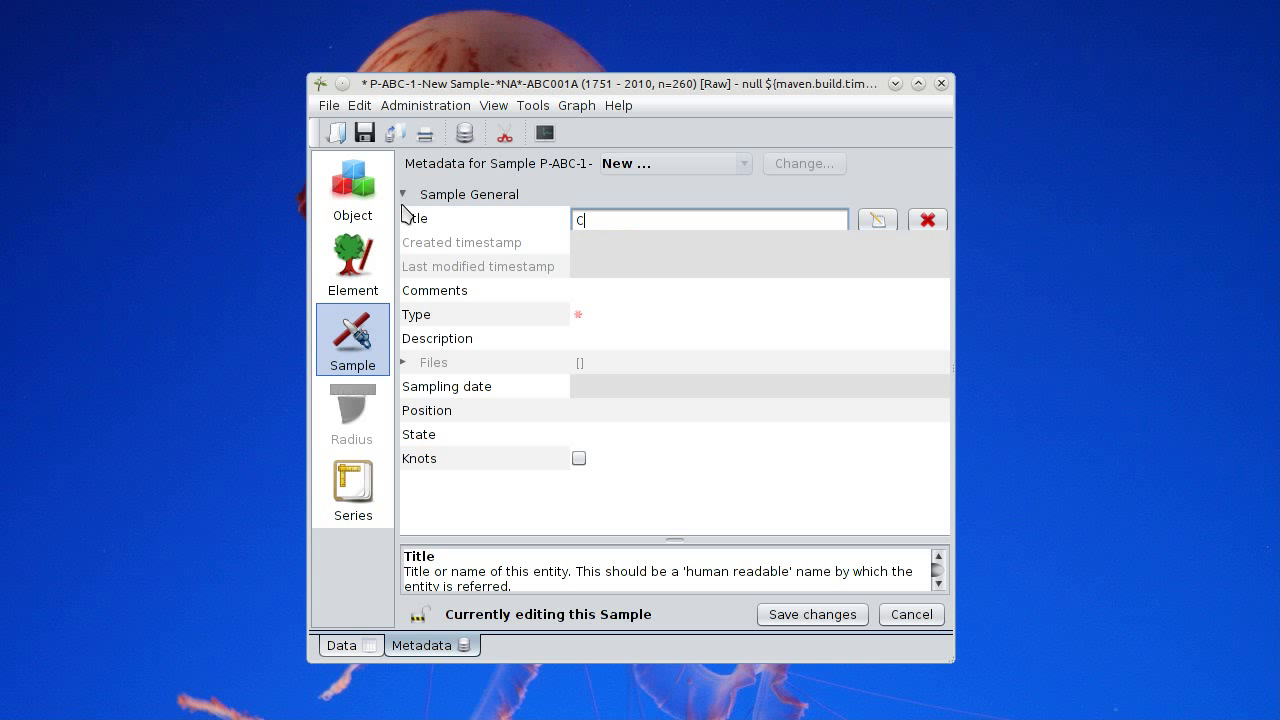
key("Return")
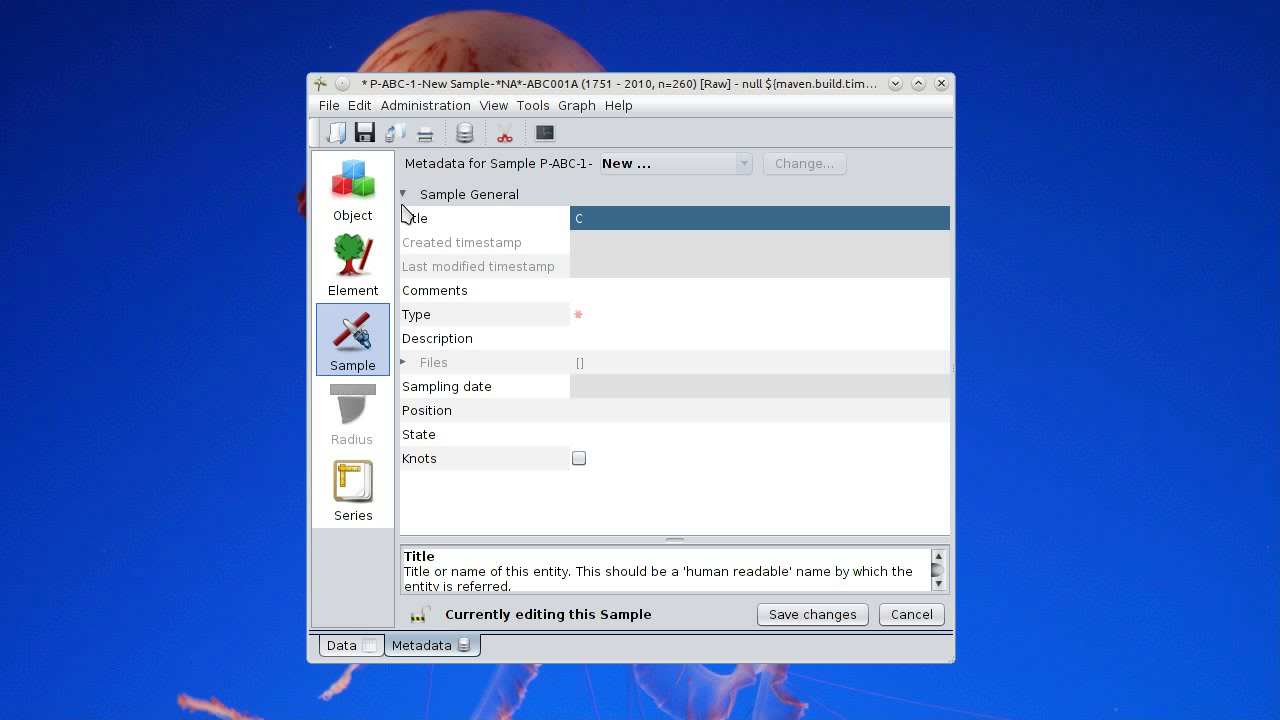
left_click(598, 318)
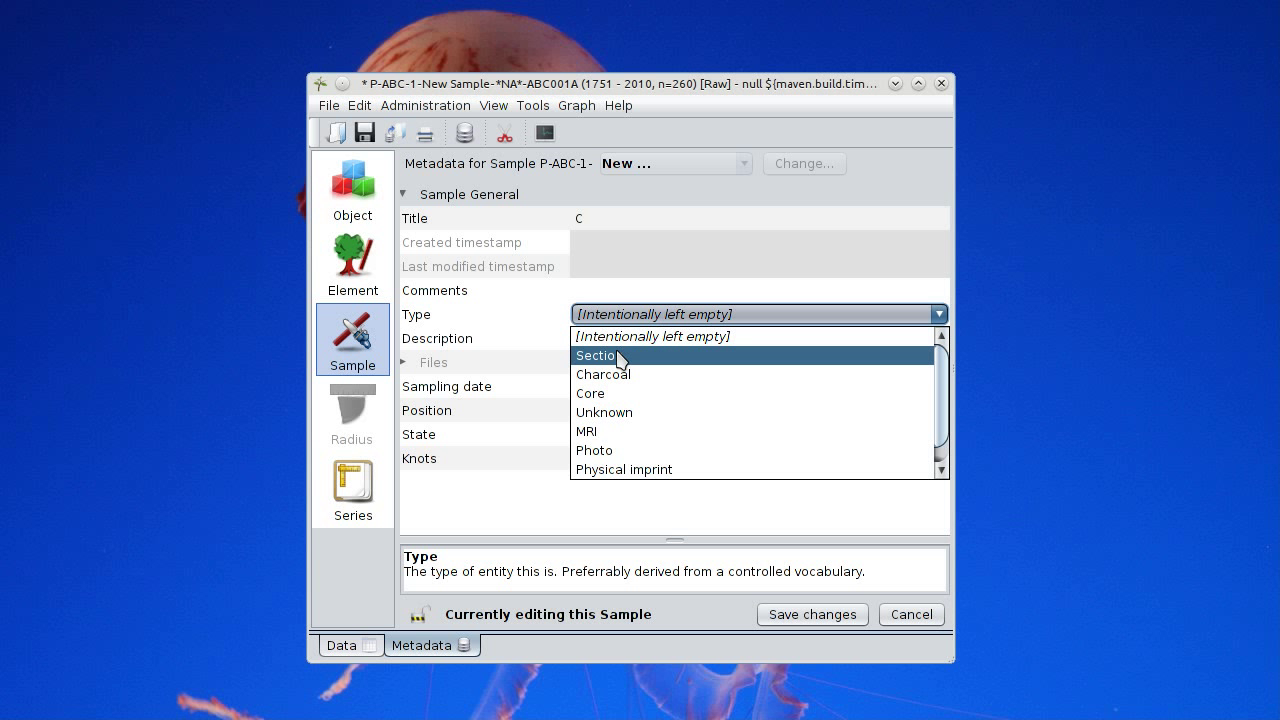
left_click(620, 356)
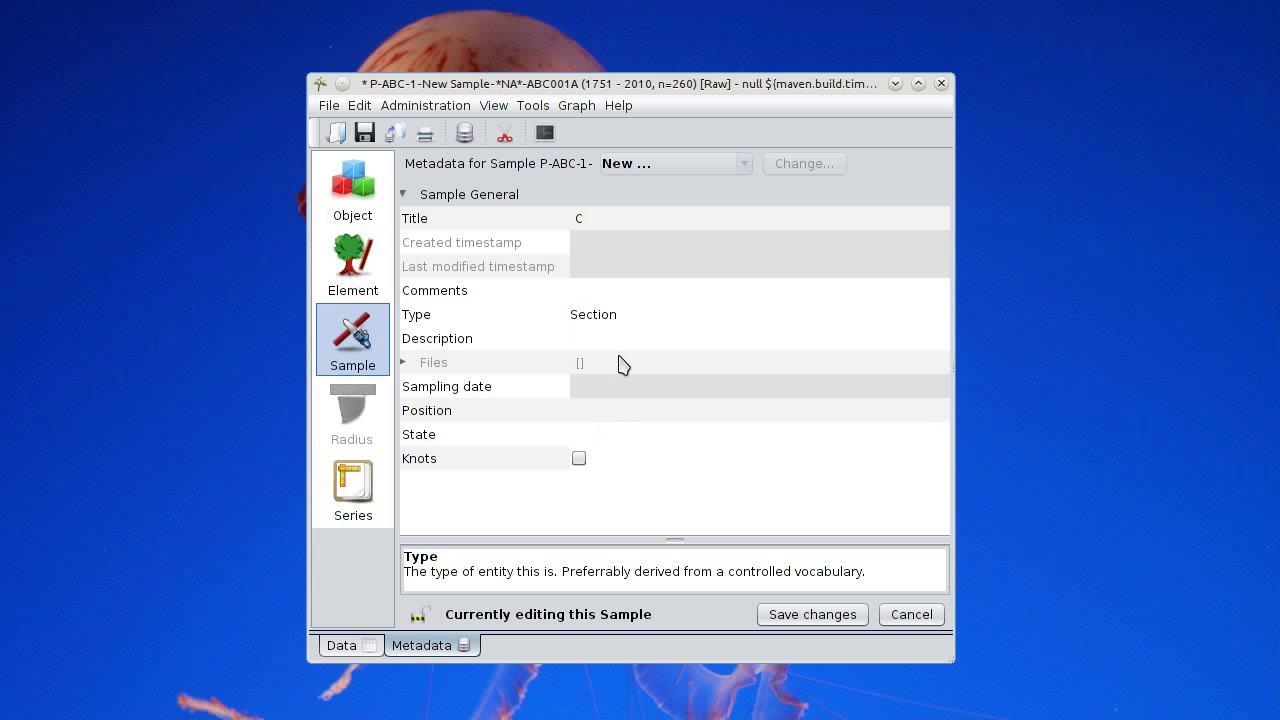
left_click(808, 616)
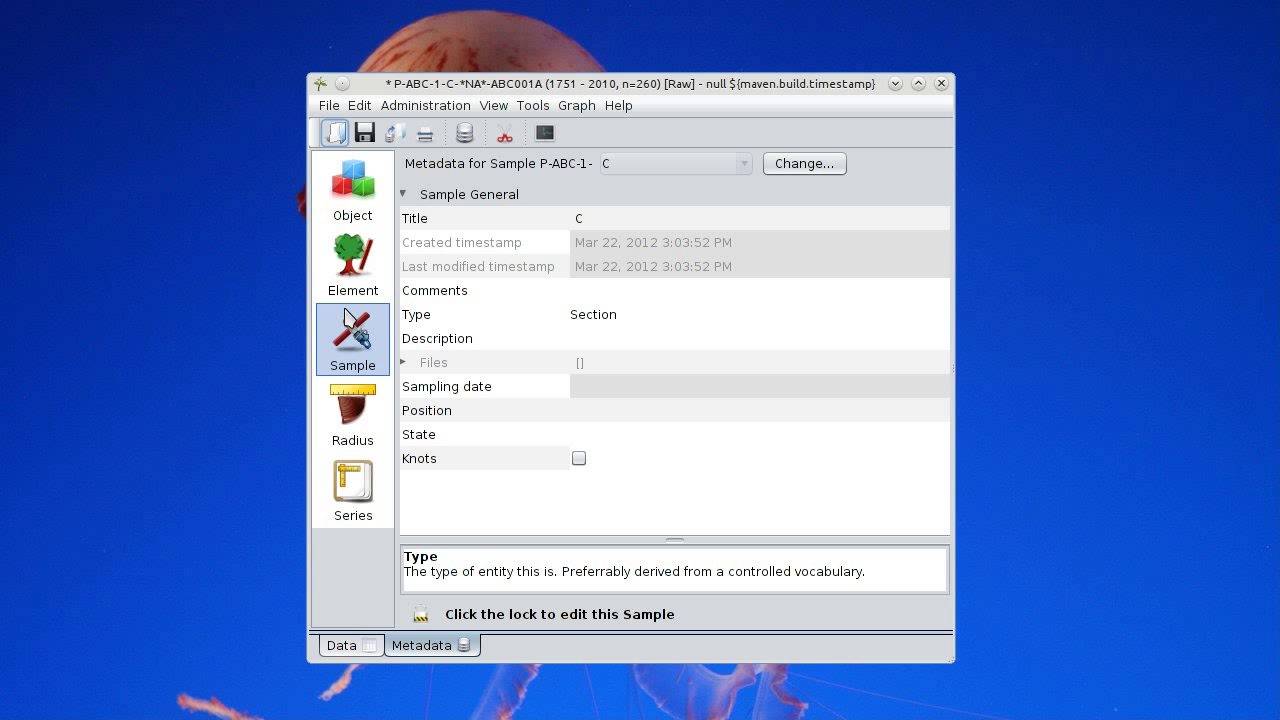
Create a new radius titled A under sample C and save it
left_click(352, 428)
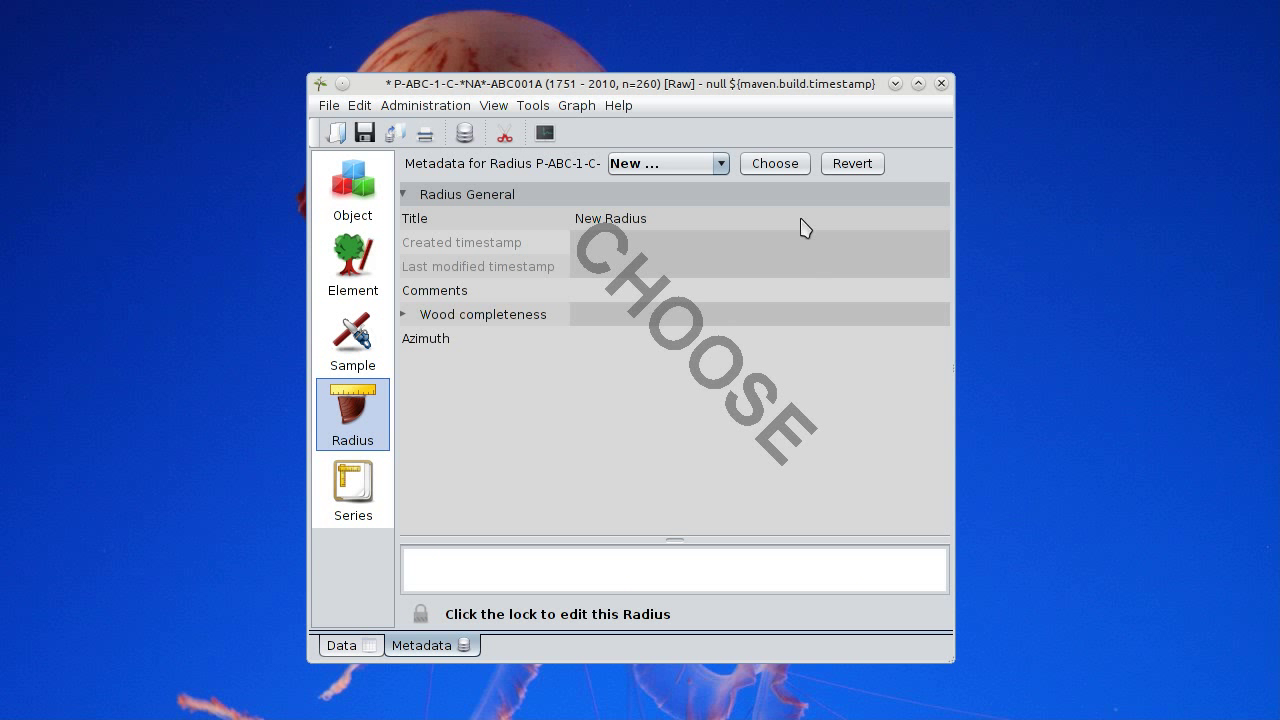
left_click(770, 172)
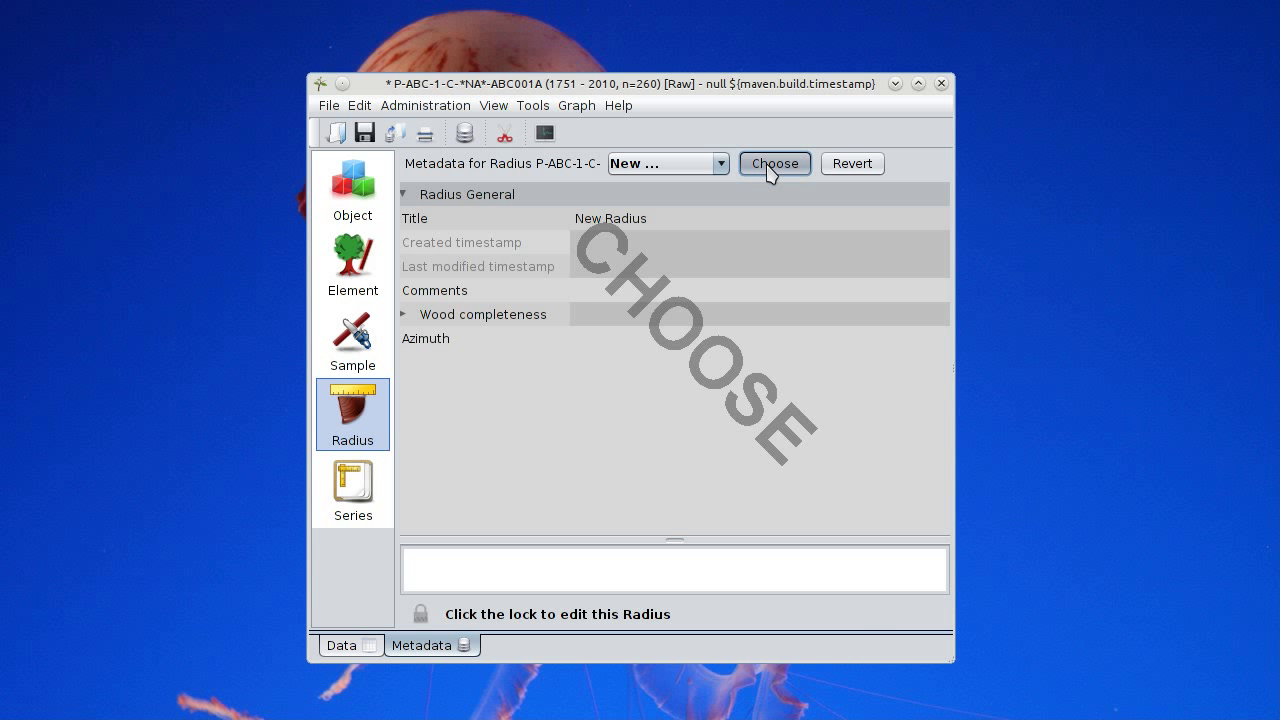
left_click(697, 220)
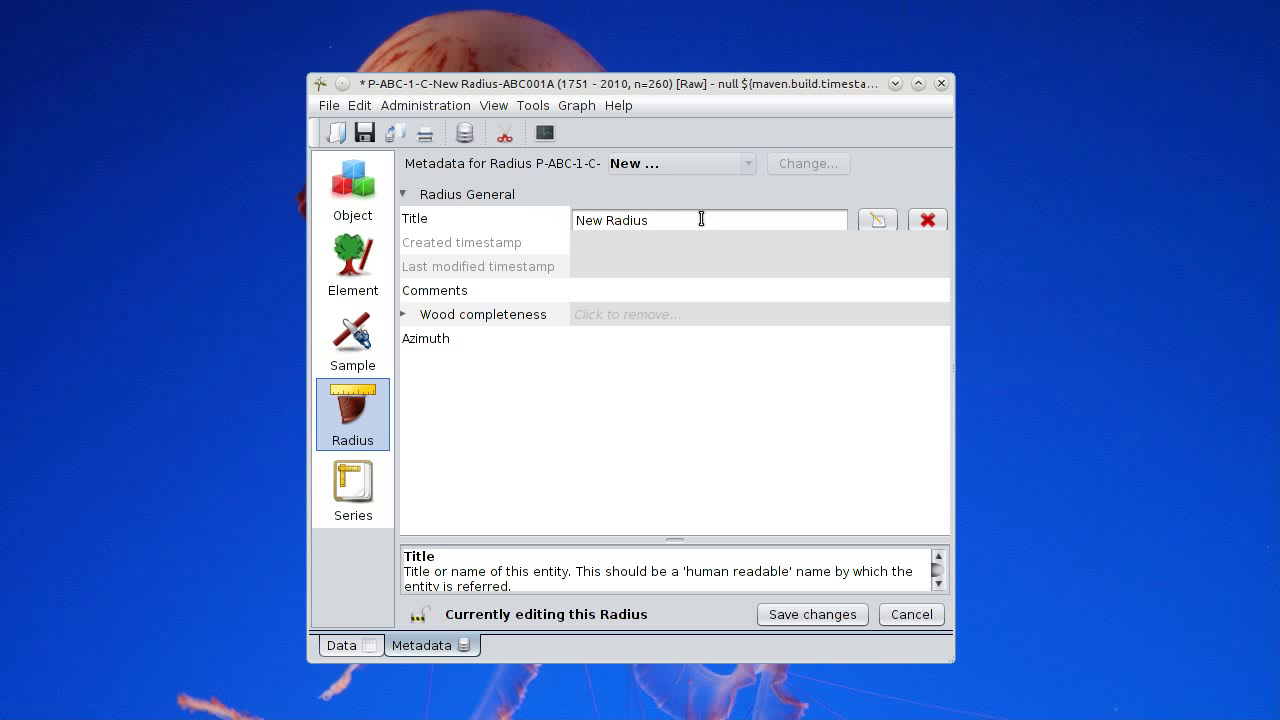
type("A")
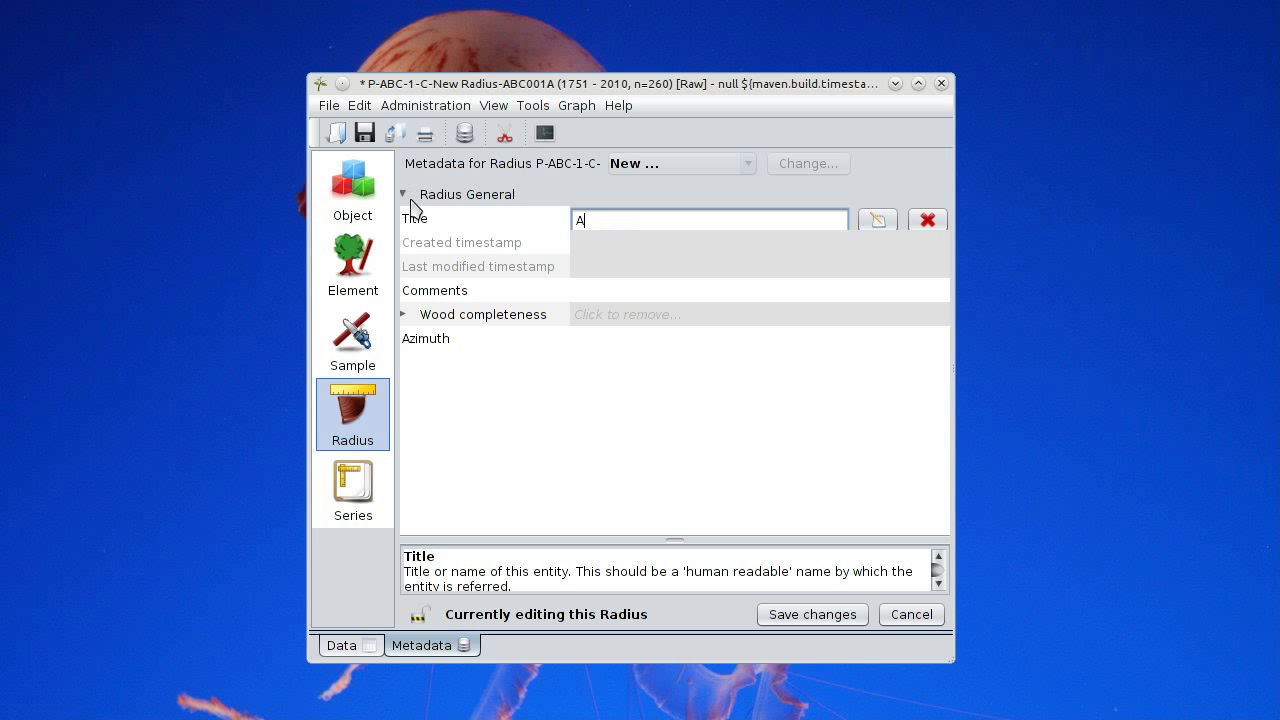
key("Return")
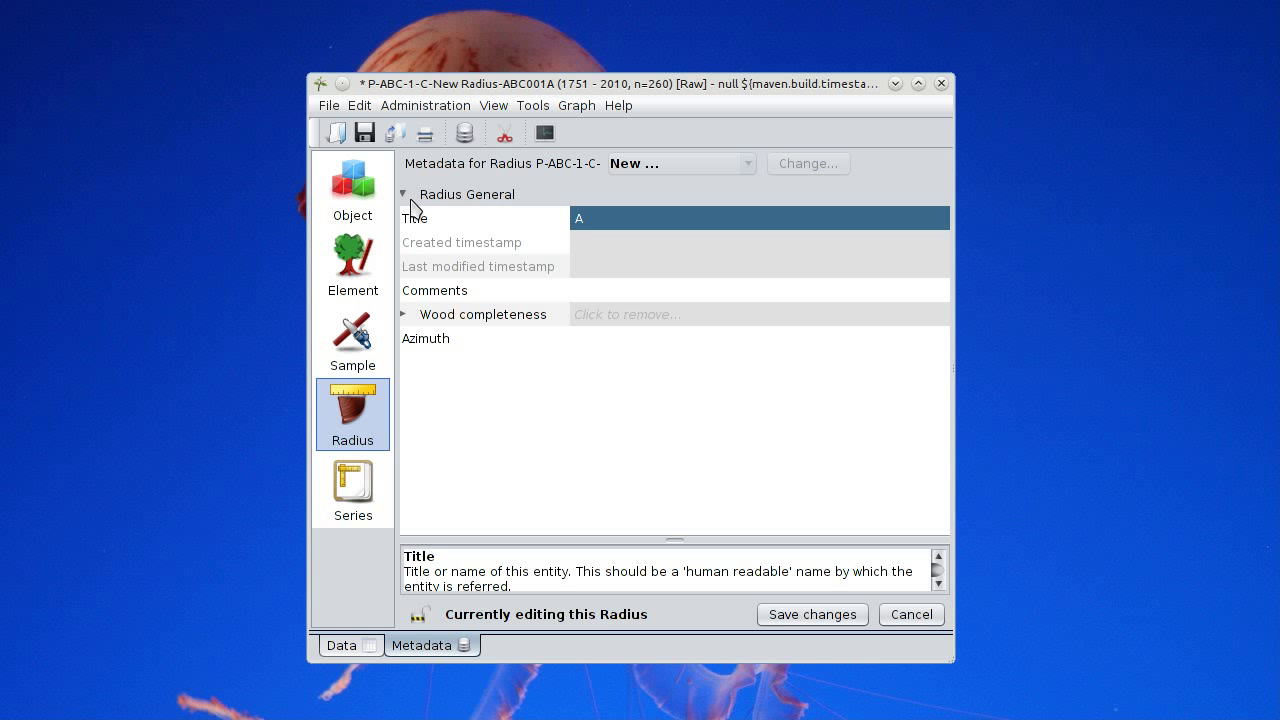
left_click(829, 616)
Set the measurement series title to 1 and save the series metadata
left_click(389, 492)
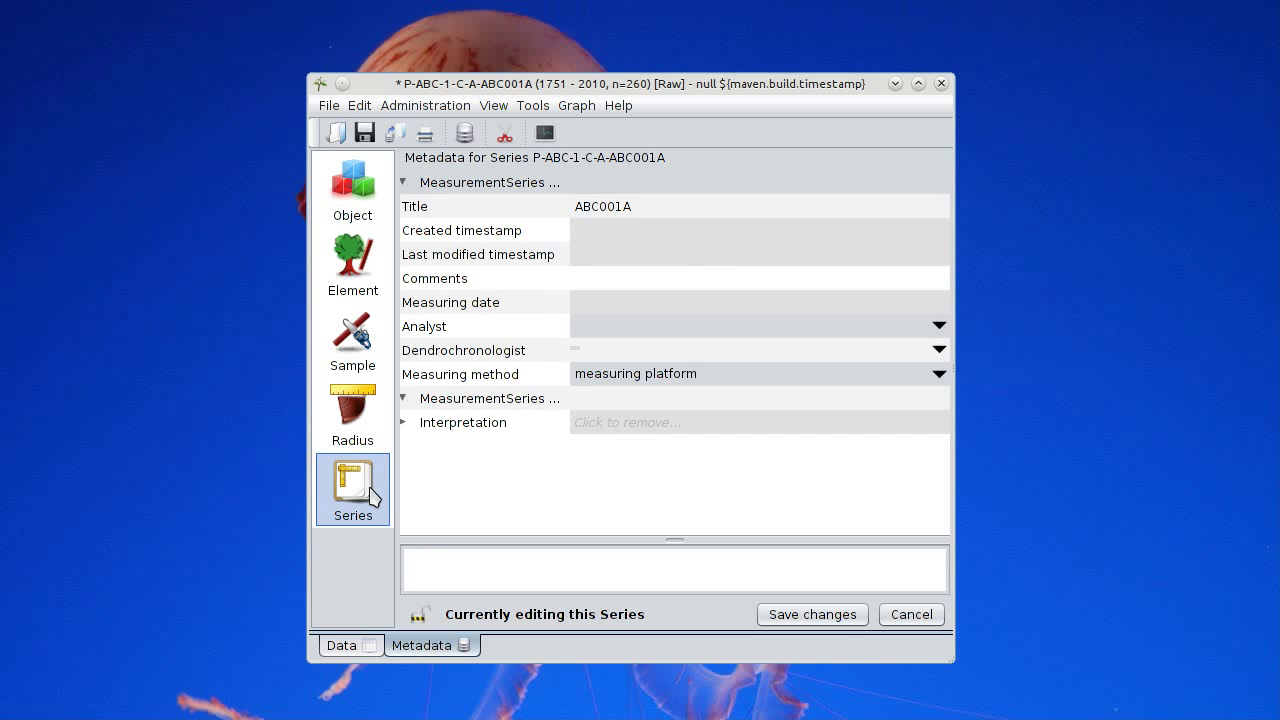
left_click(687, 204)
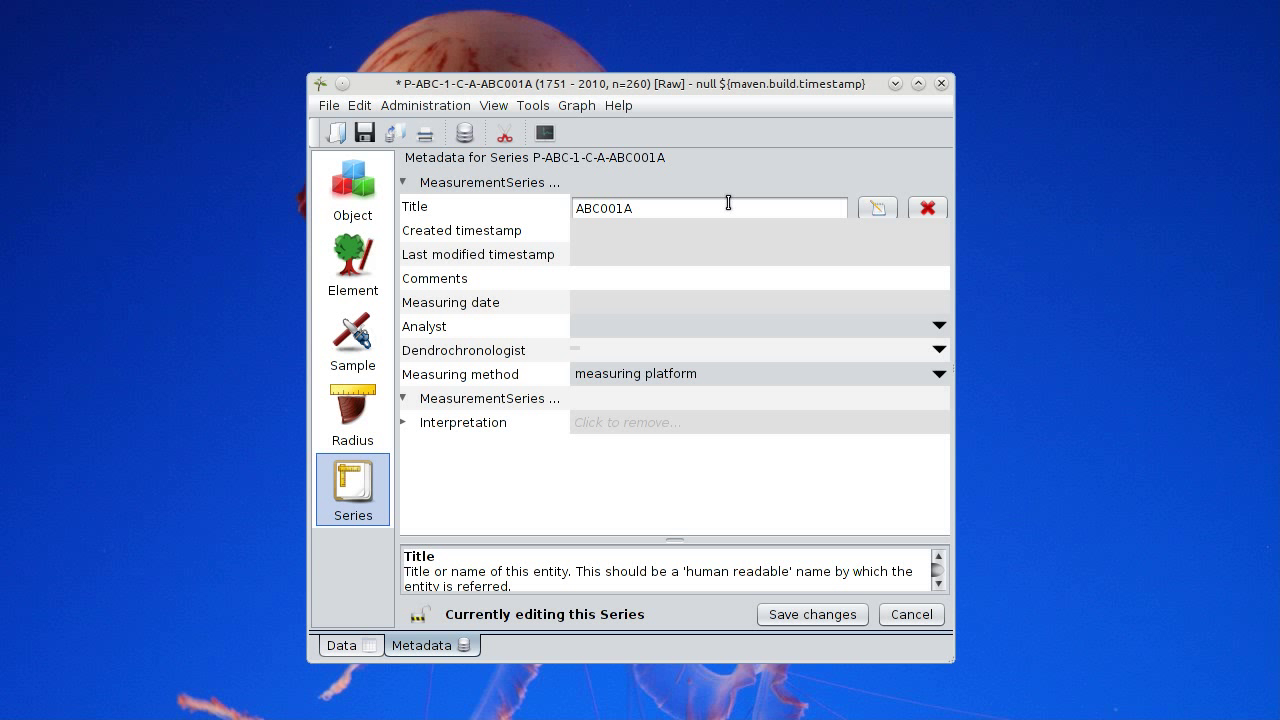
double_click(599, 201)
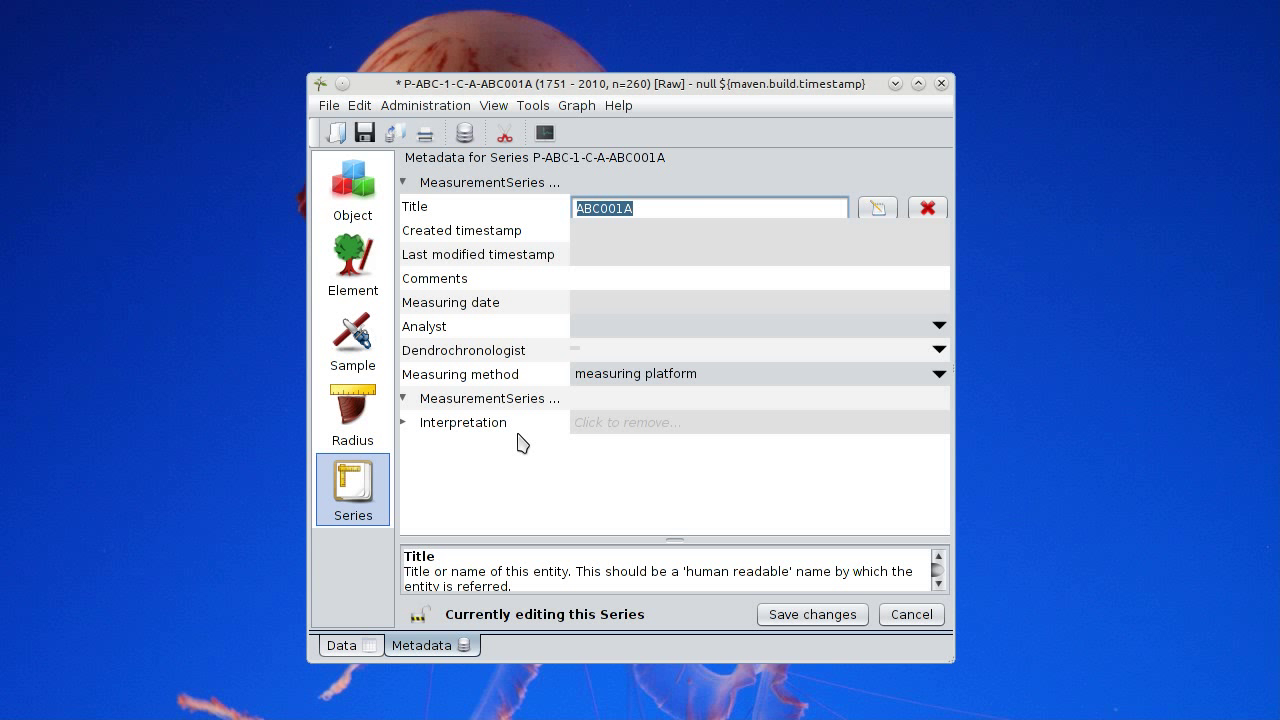
type("1")
key("Return")
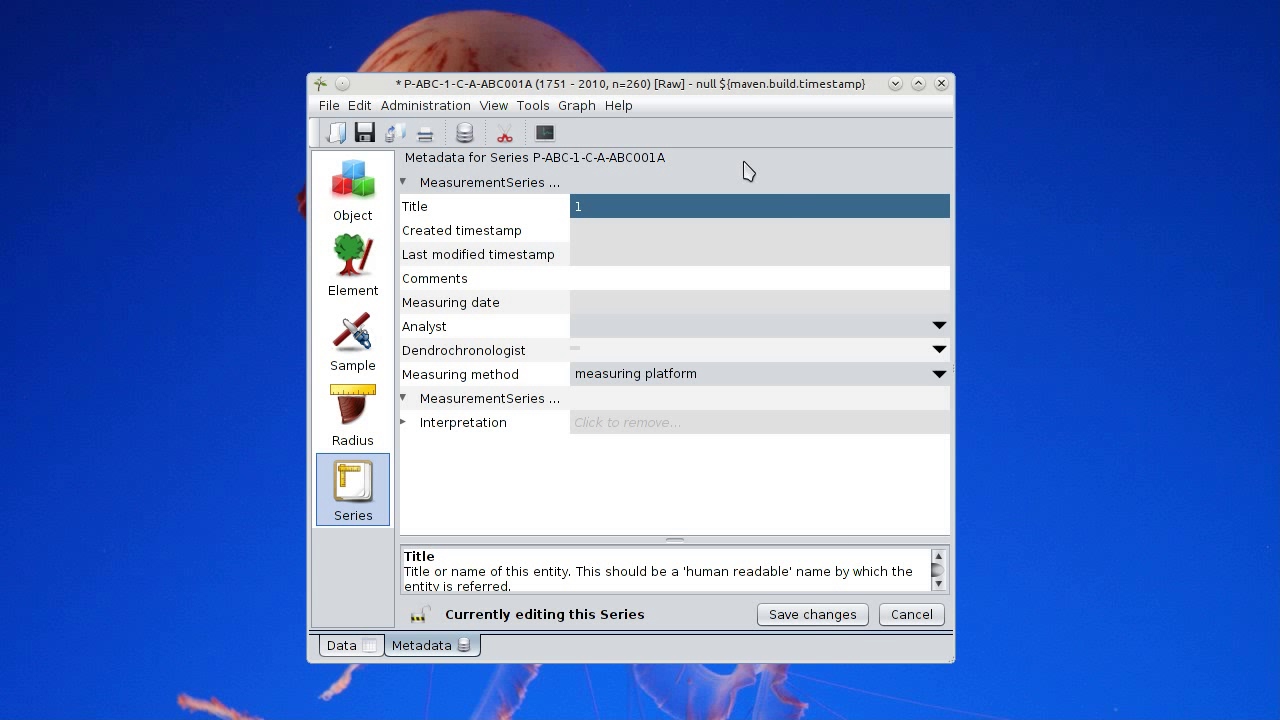
left_click(820, 616)
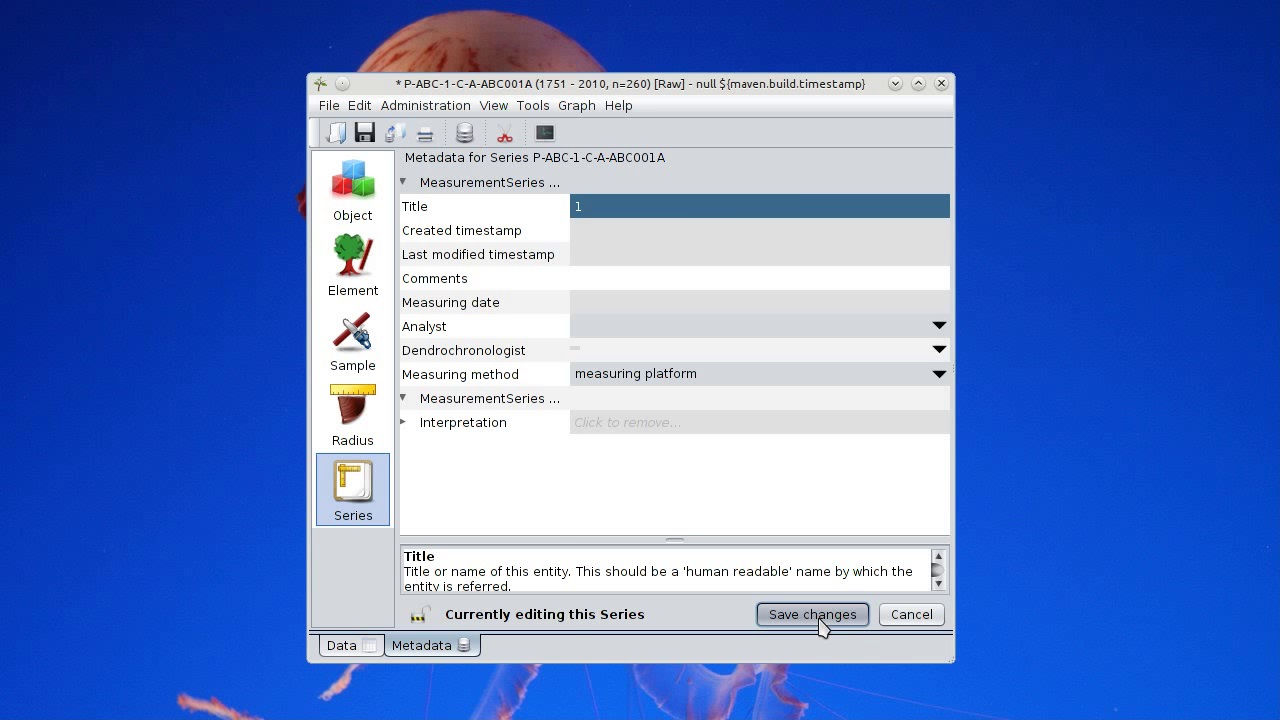
Return to the series' ring-width data and save the series to the database
left_click(343, 648)
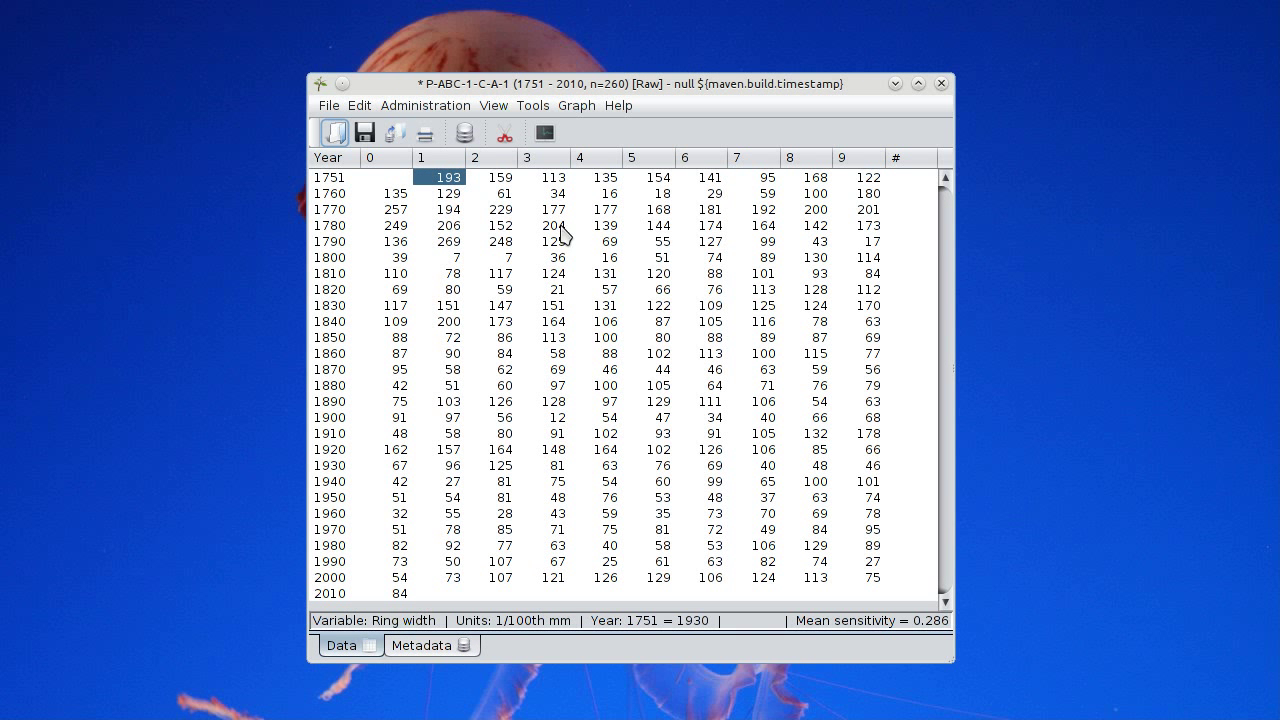
left_click(364, 135)
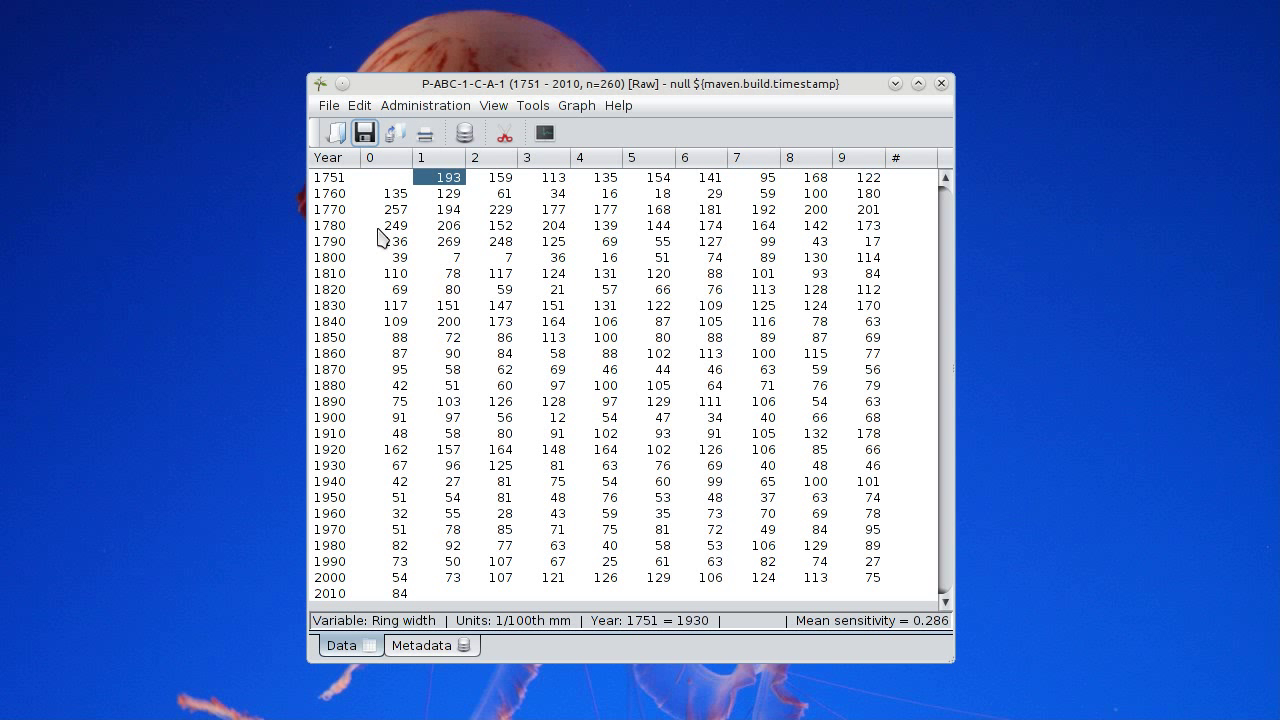
Import only the data from the stacked Heidelberg file stacked.fh in the Tutorial folder
left_click(336, 107)
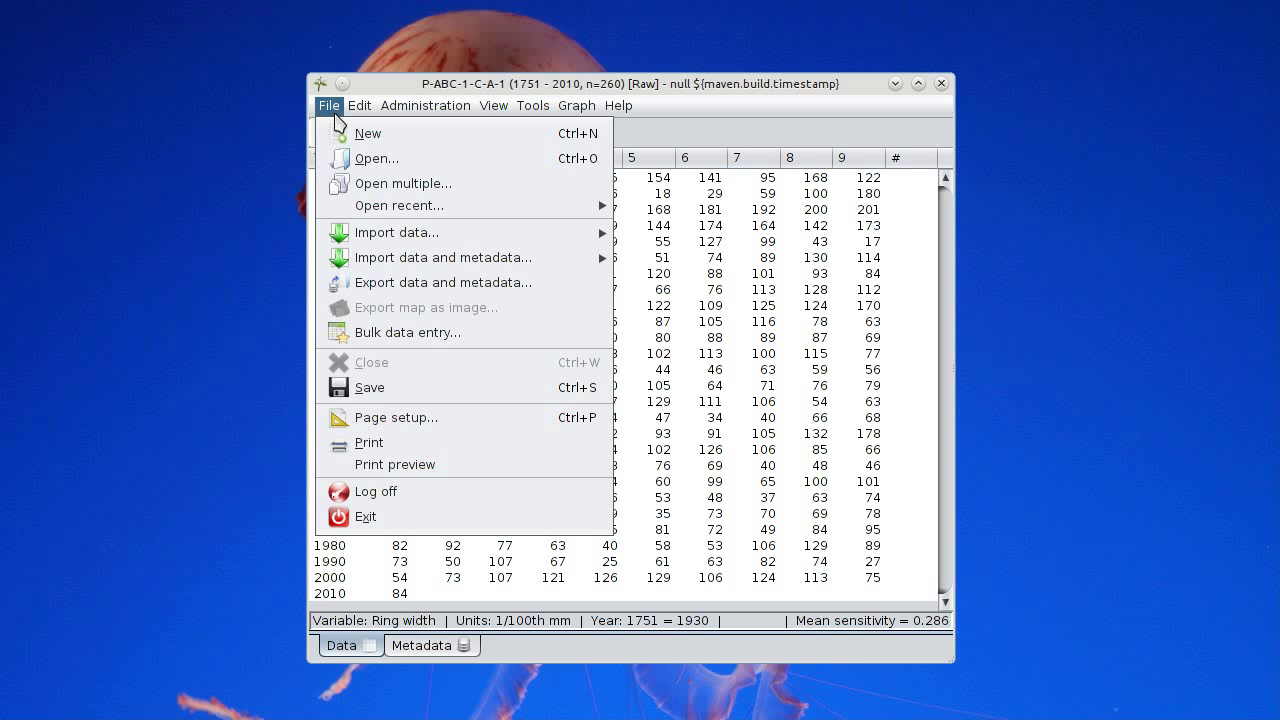
mouse_move(345, 229)
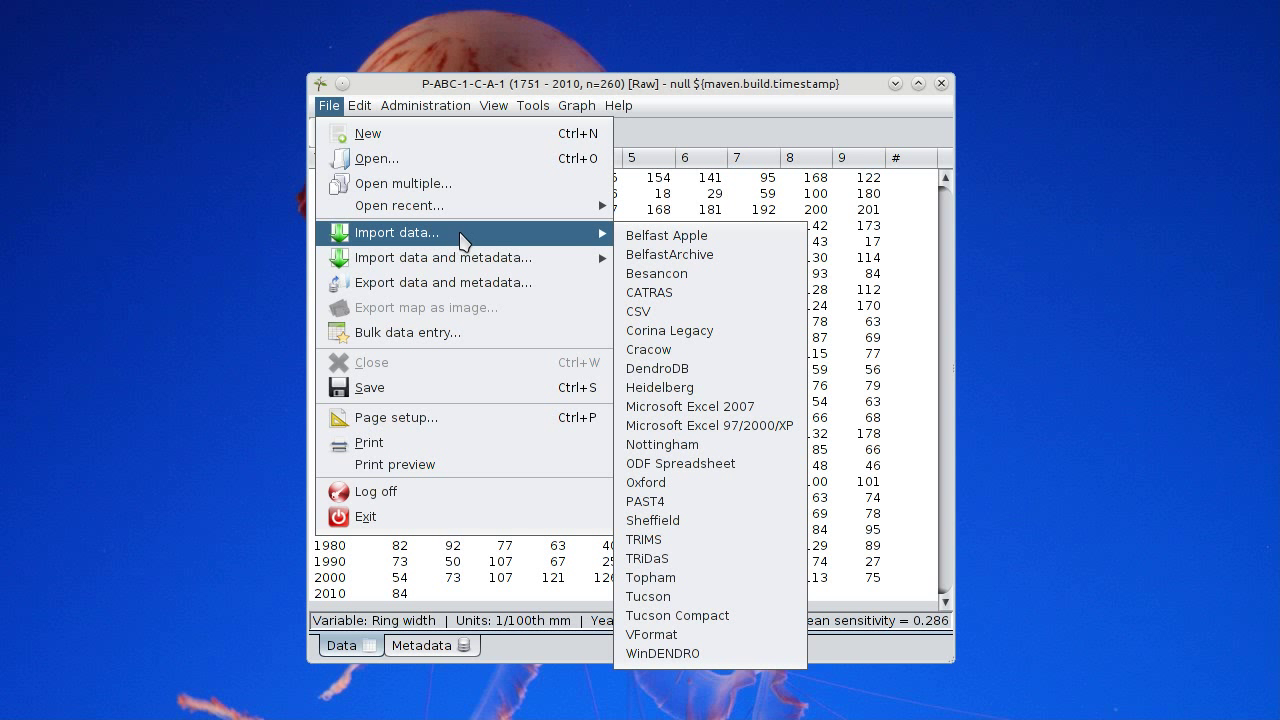
left_click(660, 390)
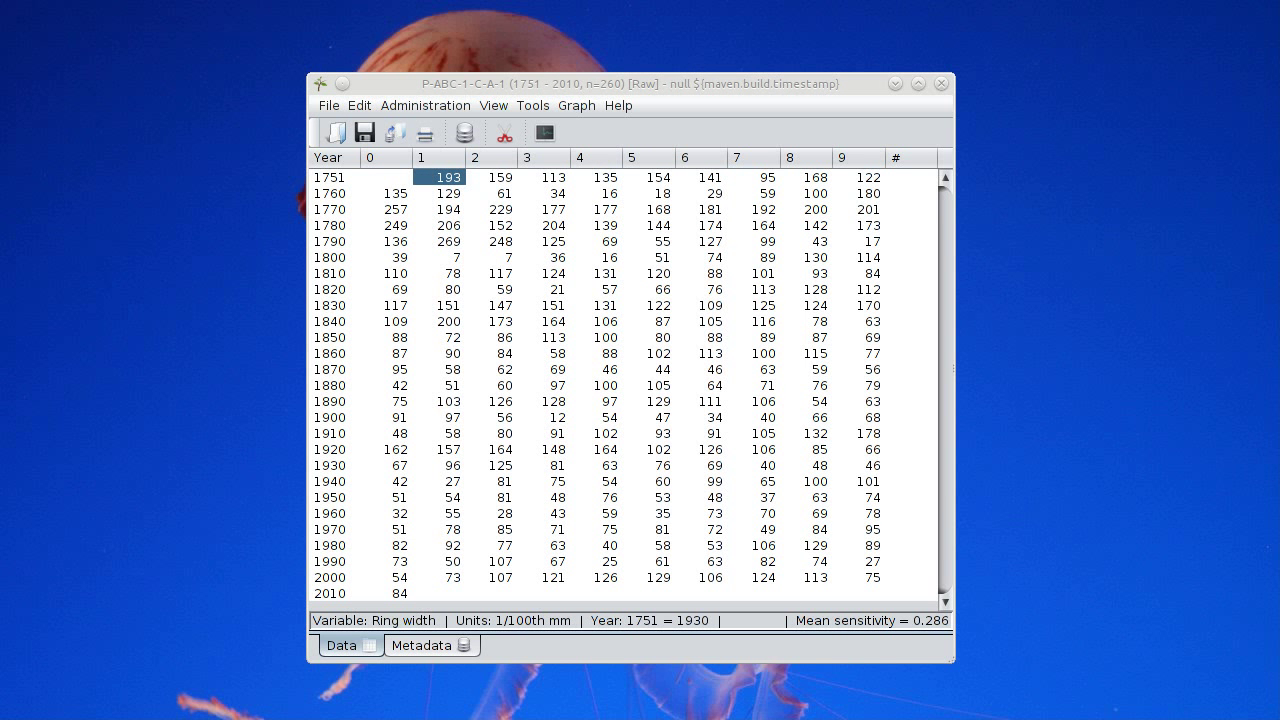
left_click(425, 268)
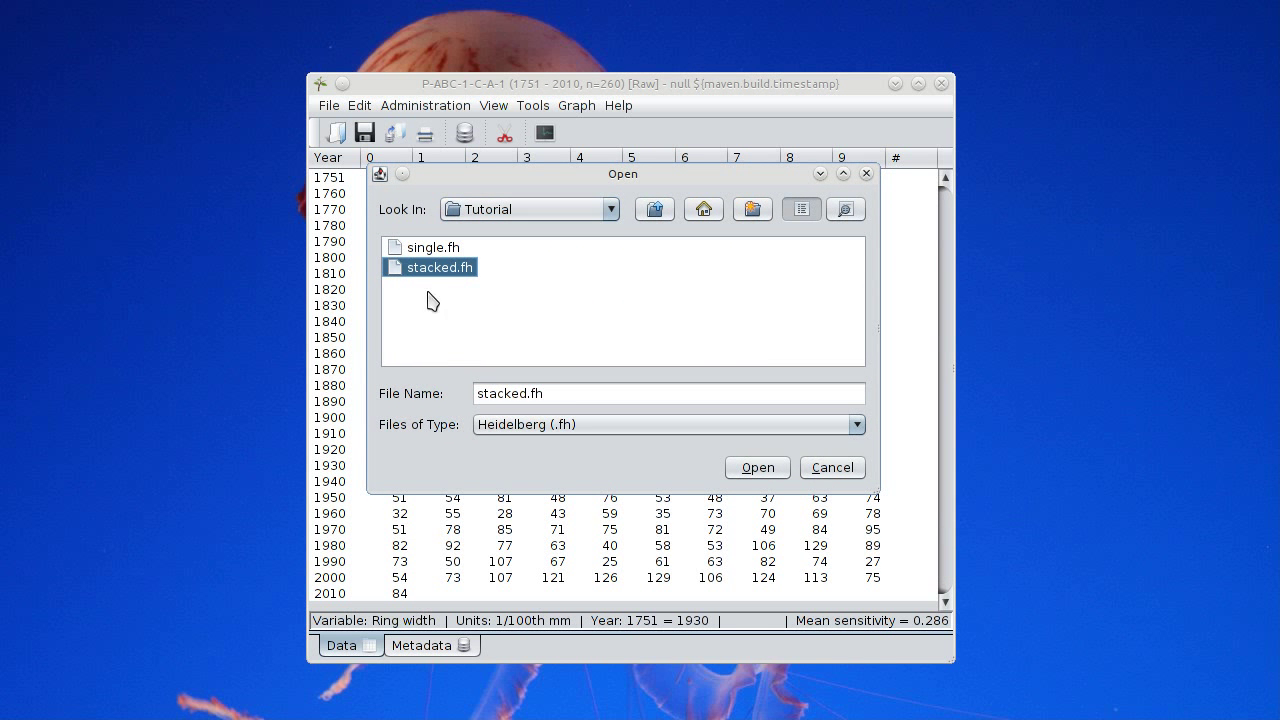
left_click(768, 474)
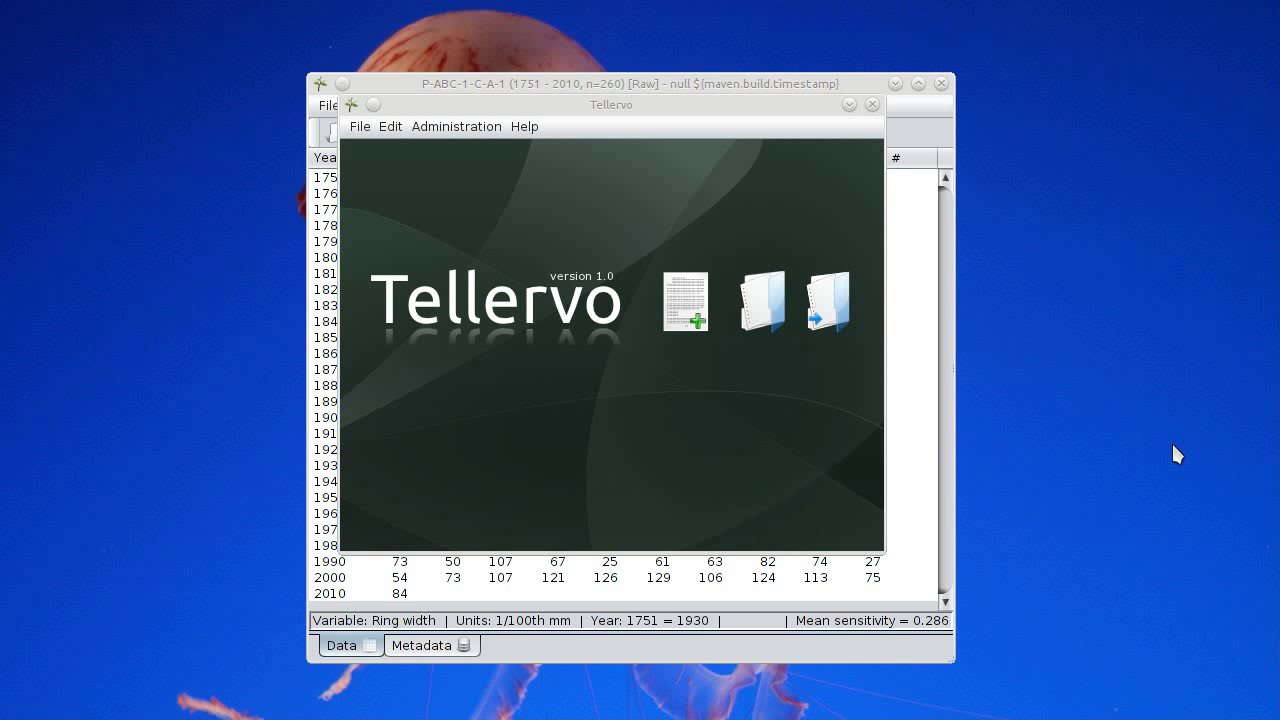
Arrange the imported series windows in a cascade so each can be seen, and show the metadata of ABC001A
left_click_drag(1168, 275, 229, 50)
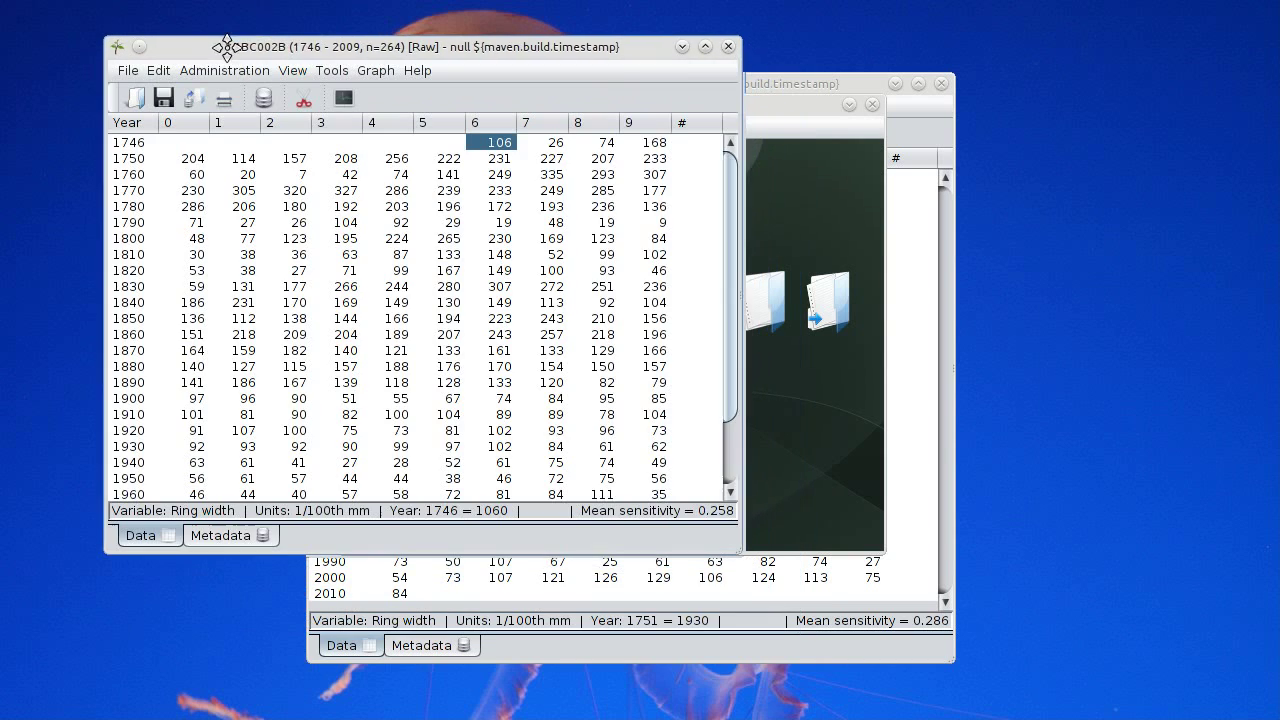
left_click_drag(934, 243, 318, 128)
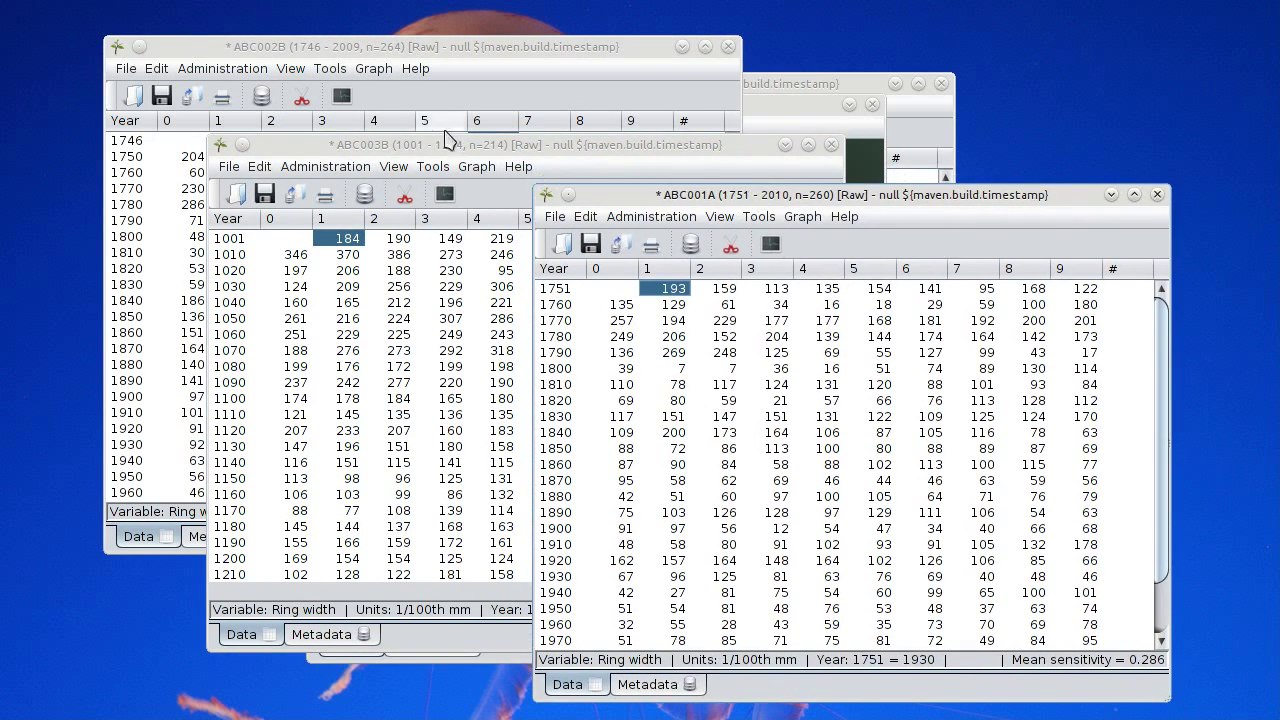
left_click(418, 148)
left_click_drag(418, 148, 381, 106)
left_click_drag(898, 194, 767, 157)
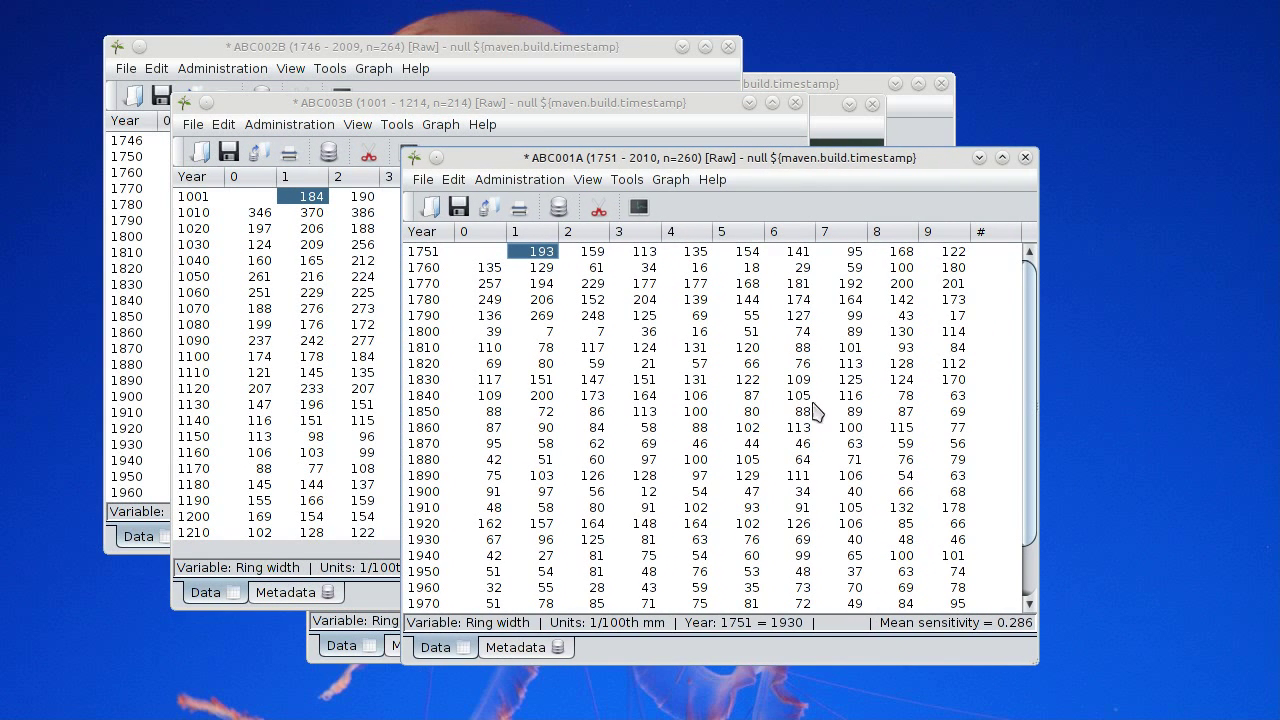
left_click(524, 655)
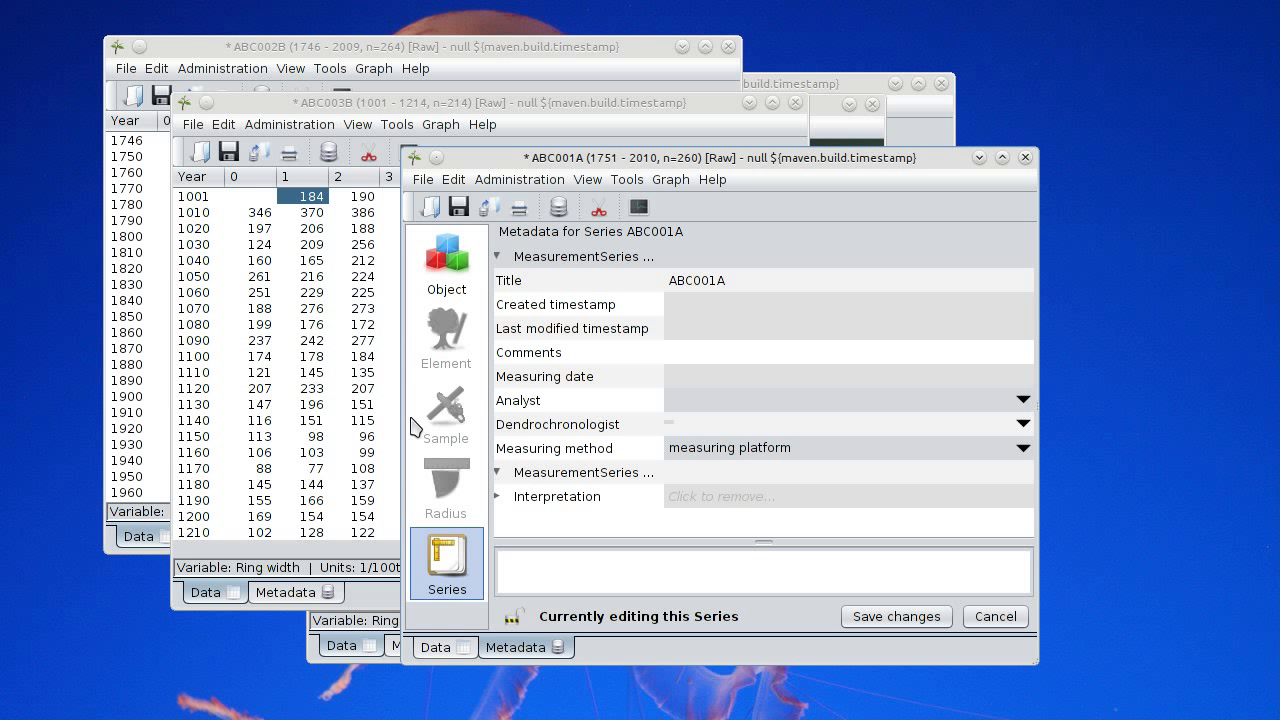
From the main Tellervo window, import both data and metadata from stacked.fh in Heidelberg format
left_click(822, 110)
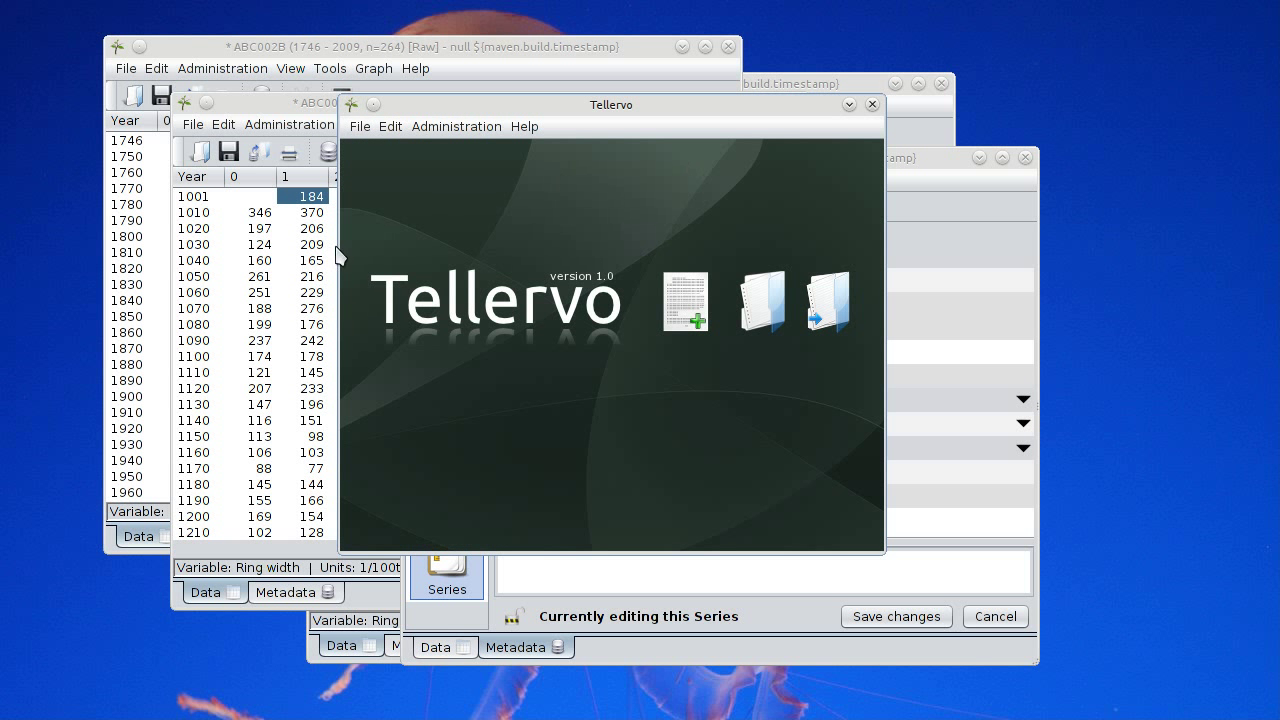
left_click(360, 130)
mouse_move(380, 287)
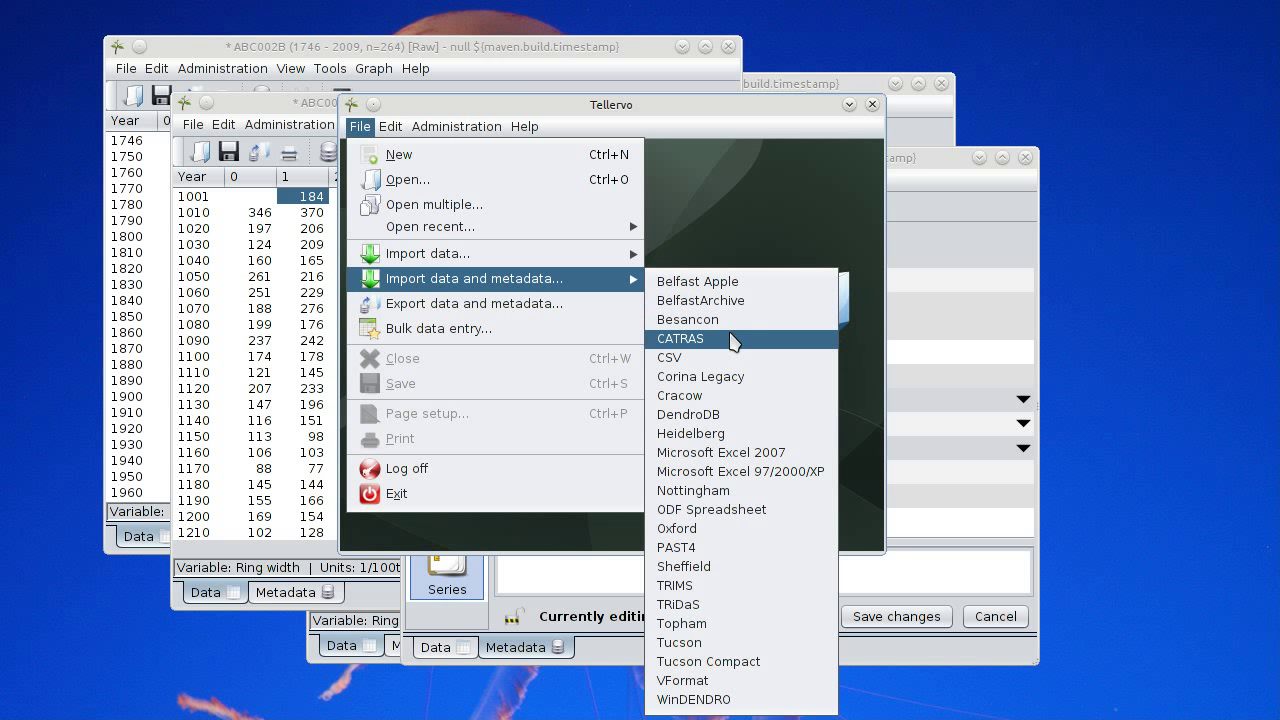
left_click(717, 431)
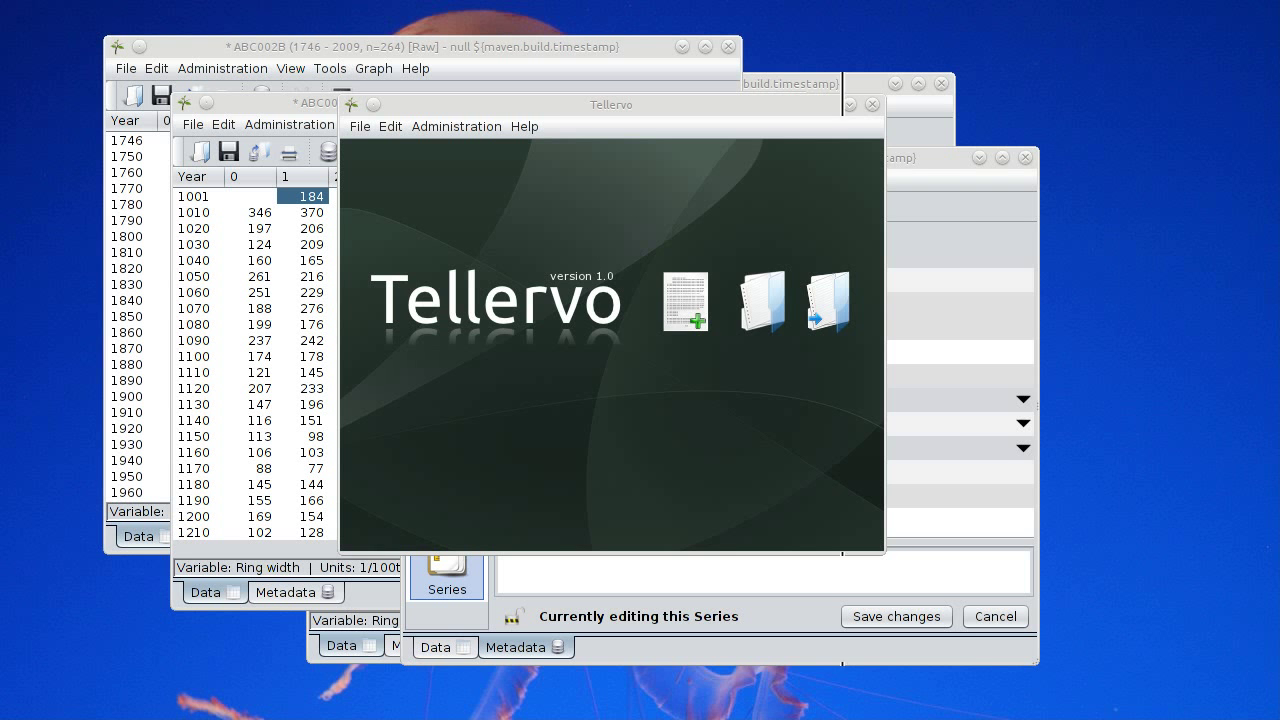
left_click(540, 251)
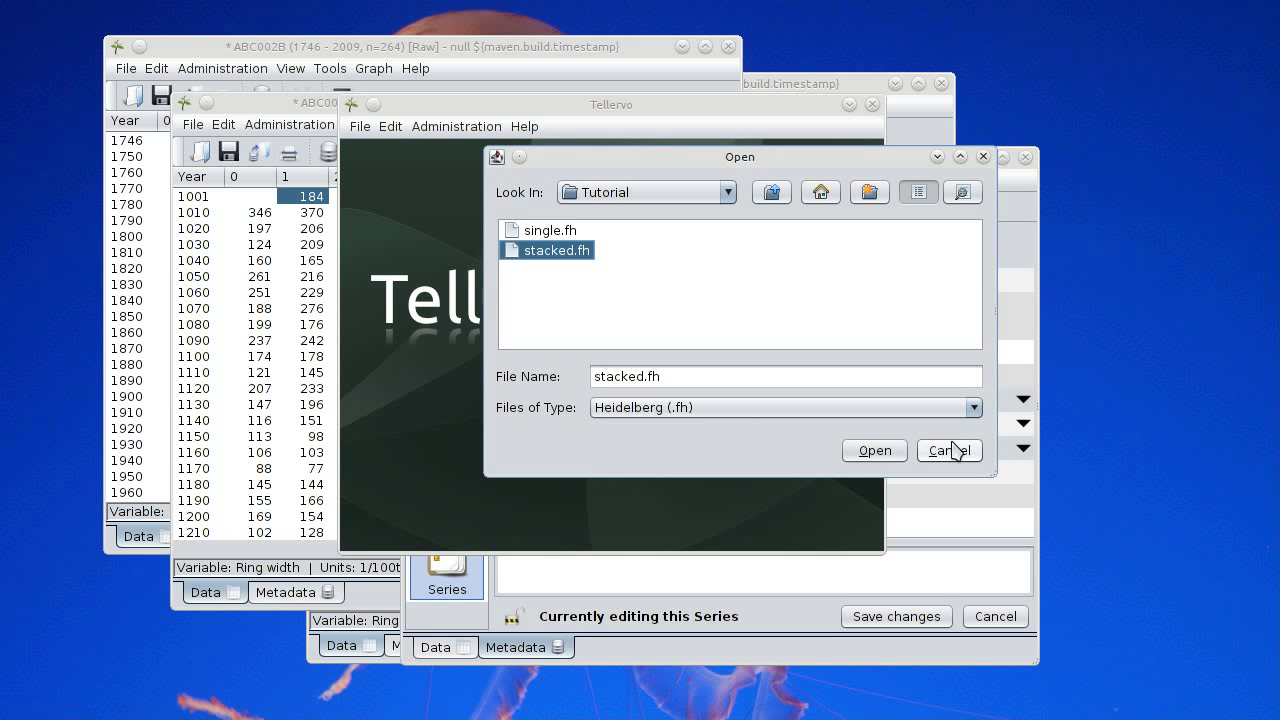
left_click(888, 450)
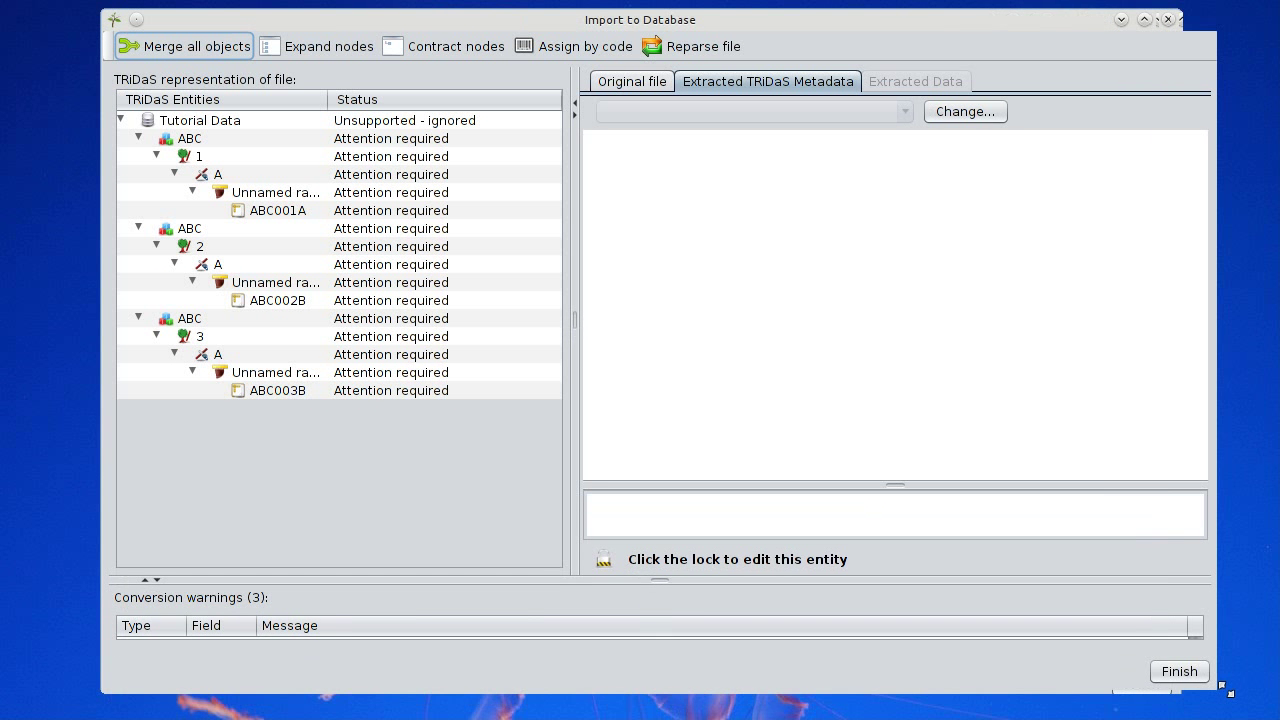
Enlarge the Import to Database window to nearly fill the screen and give the conversion warnings list more height
left_click_drag(747, 25, 647, 17)
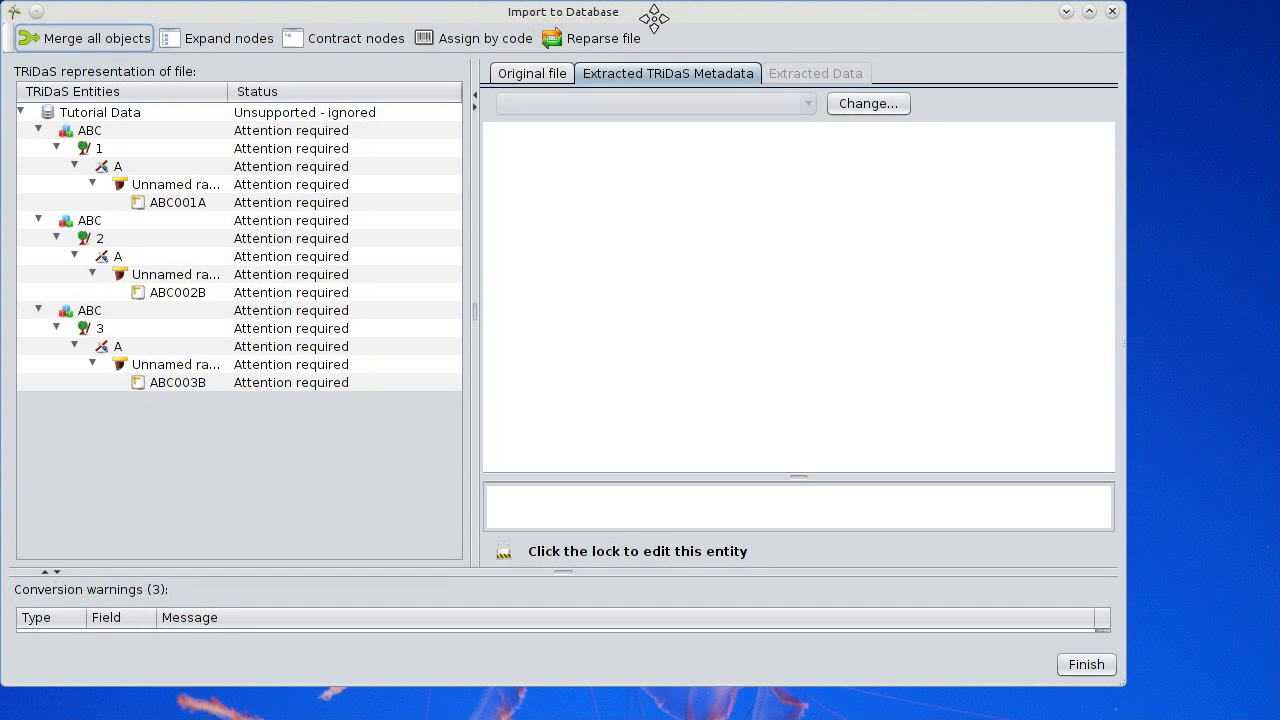
left_click_drag(1126, 683, 1262, 705)
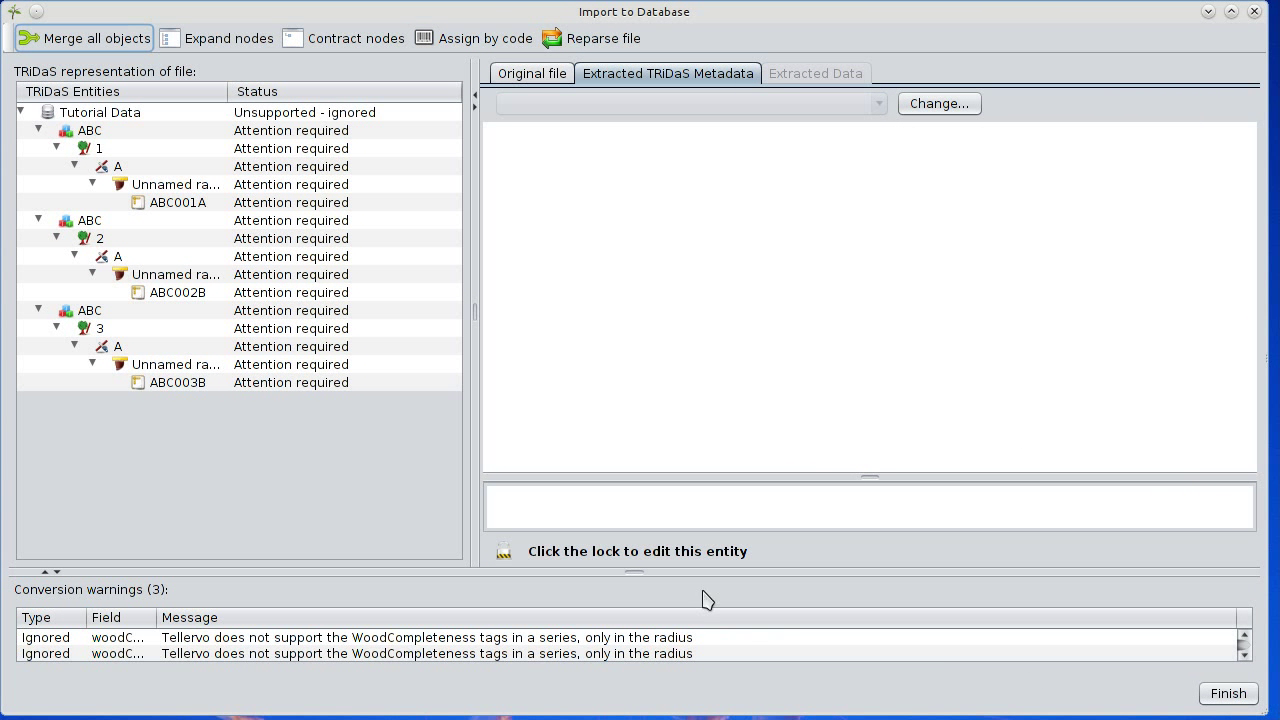
left_click_drag(628, 569, 632, 531)
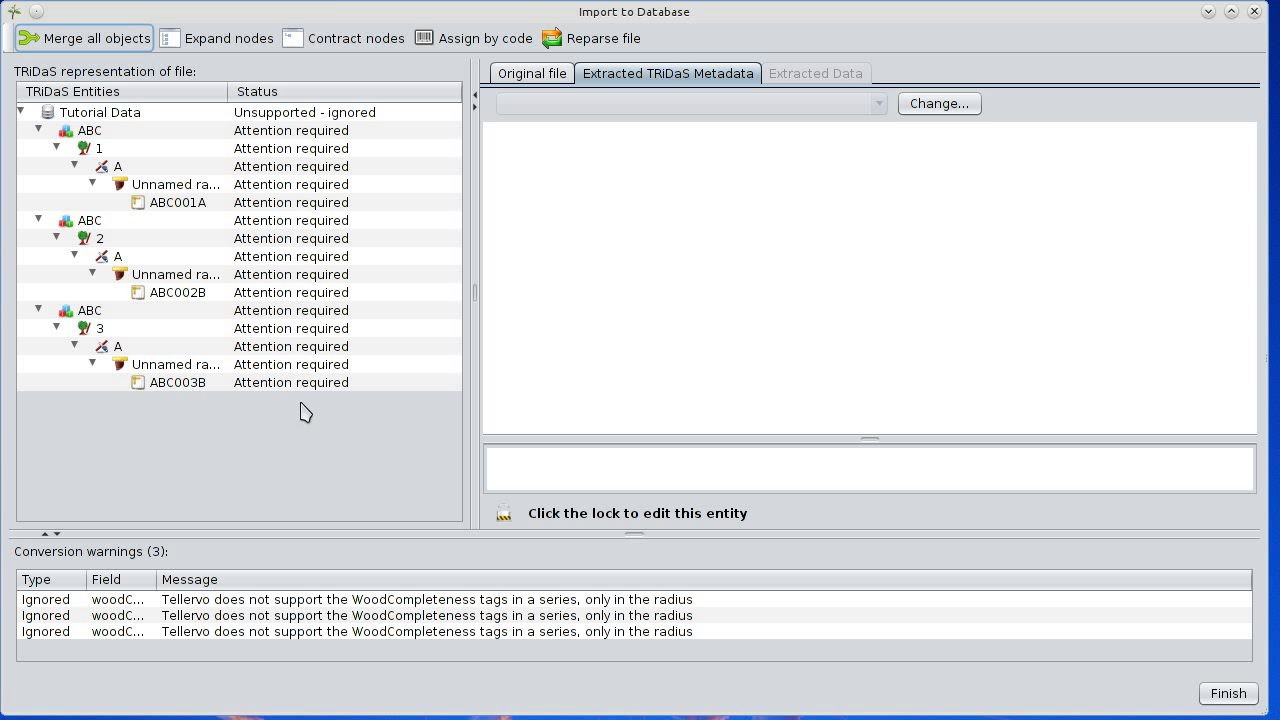
Merge the duplicate ABC objects into one and collapse elements 1, 2 and 3 beneath it
left_click(94, 132)
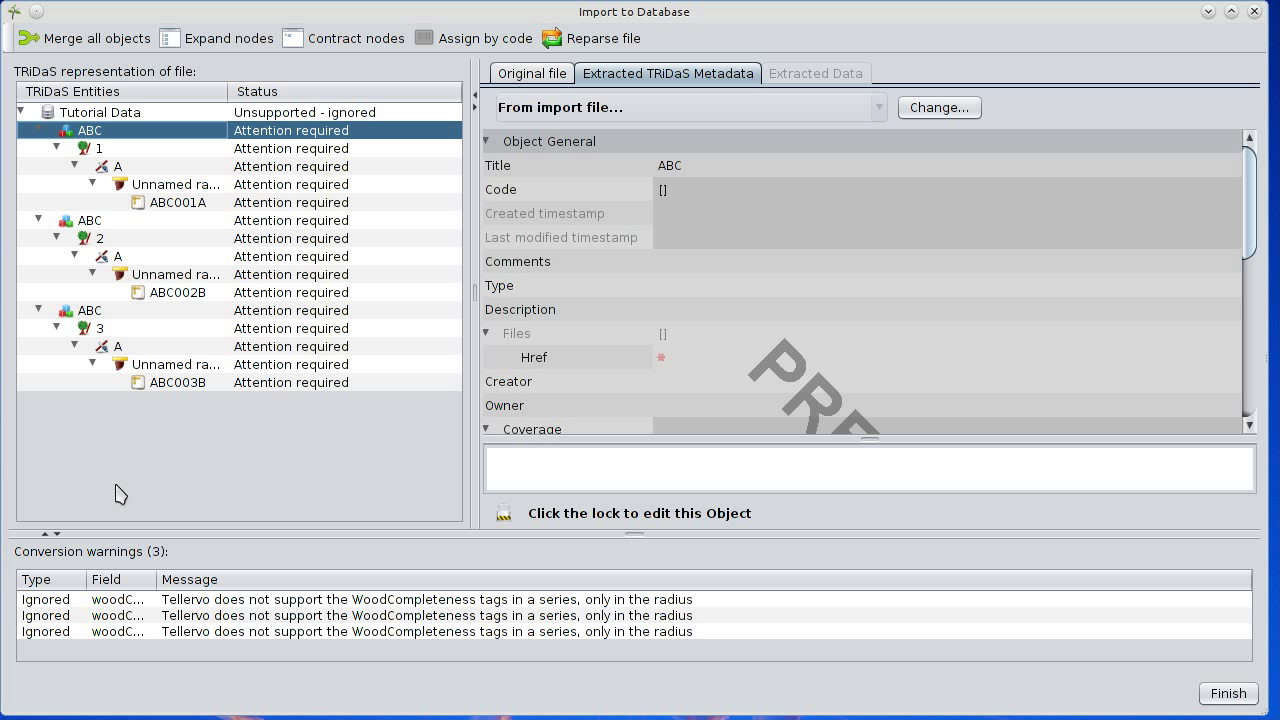
left_click(101, 40)
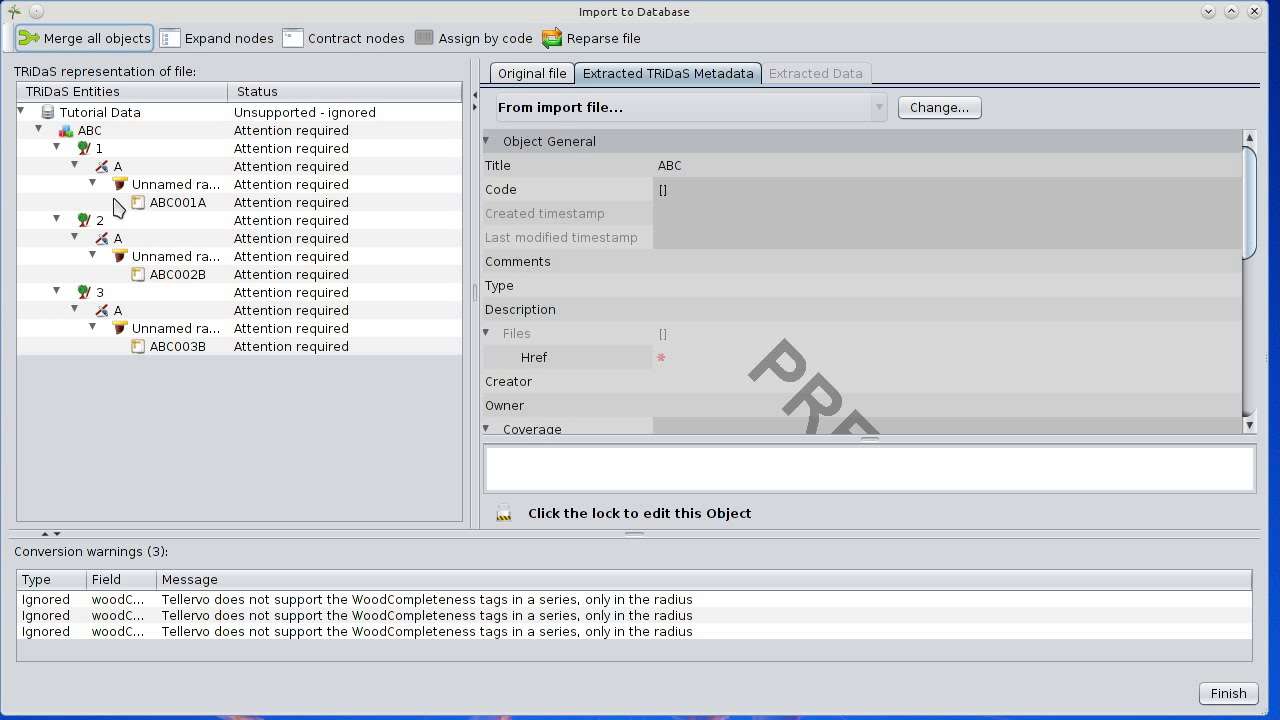
left_click(60, 150)
left_click(57, 166)
left_click(57, 184)
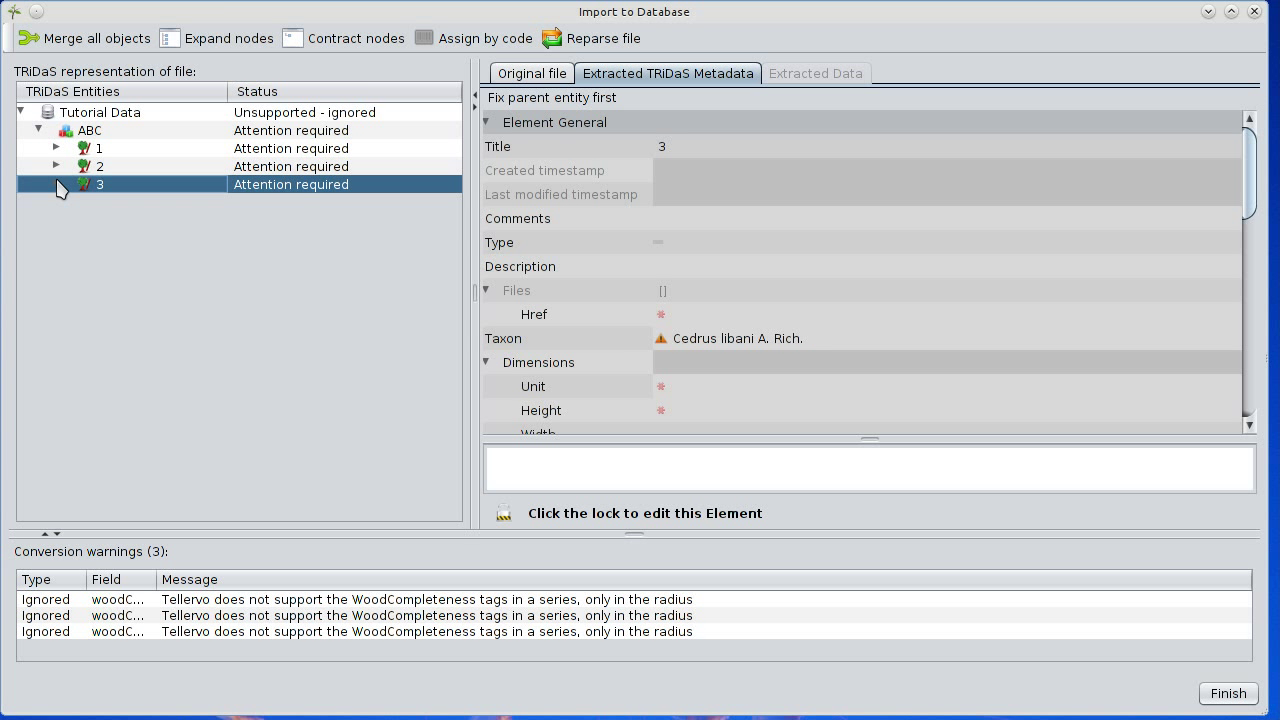
Examine the original file text for object ABC, and return to its extracted TRiDaS metadata
left_click(92, 132)
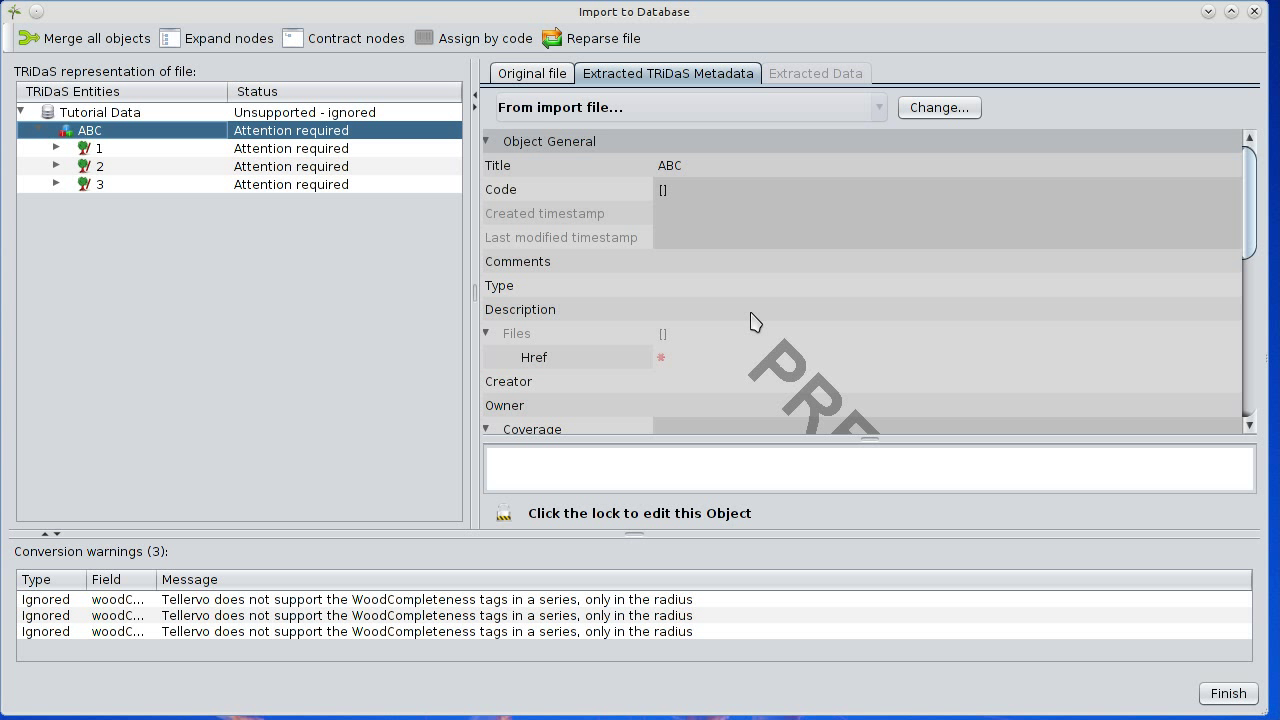
left_click(527, 74)
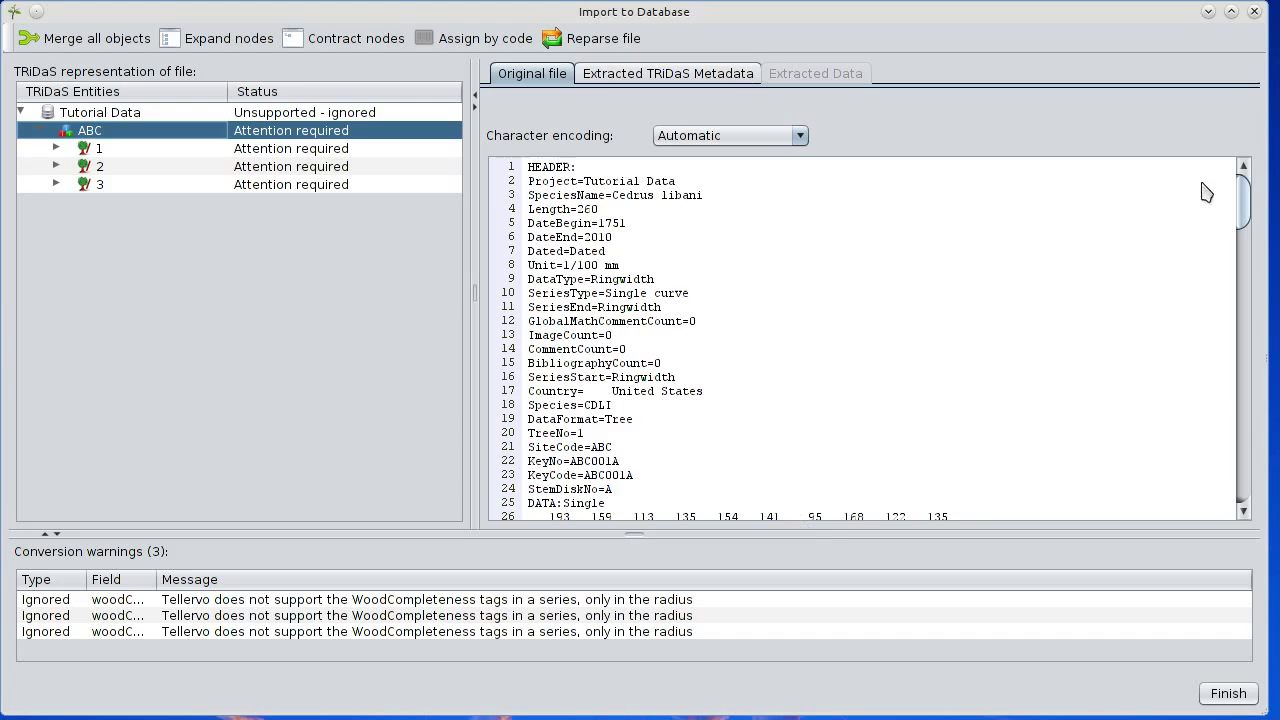
left_click_drag(1243, 207, 1240, 177)
left_click(730, 76)
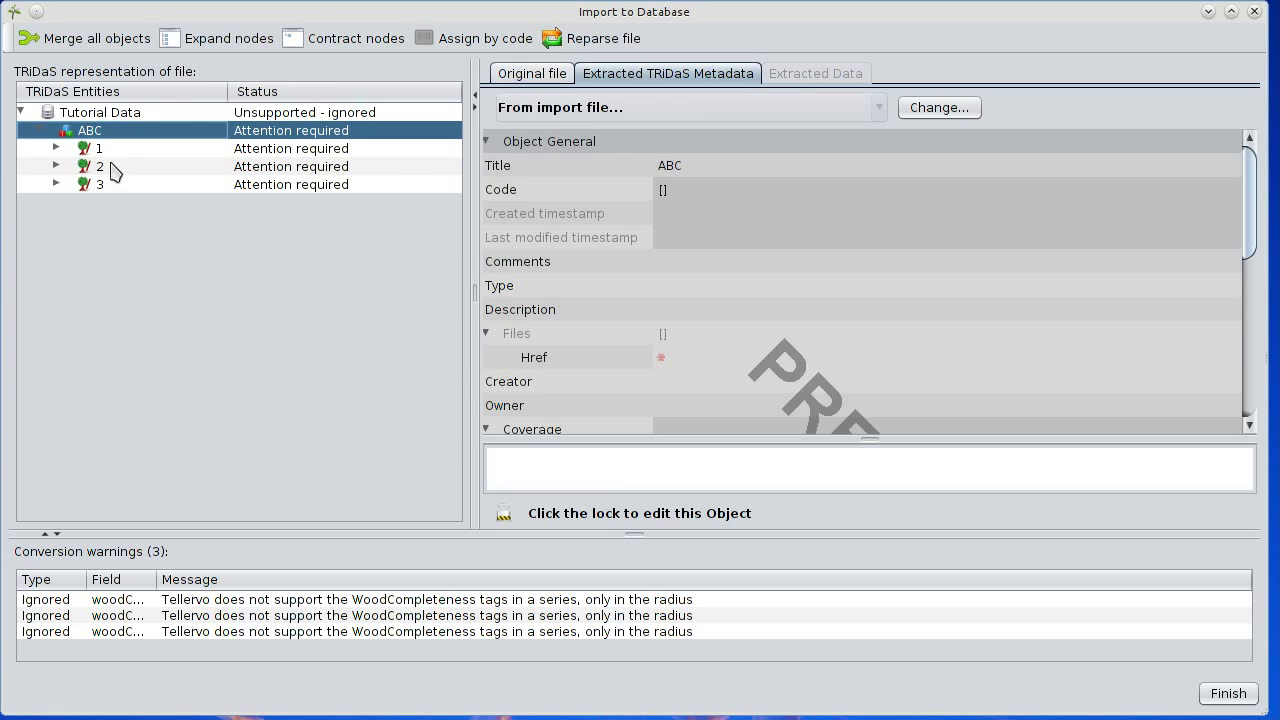
Expand element 1 and examine the extracted ring-width data and TRiDaS metadata of series ABC001A
left_click(57, 150)
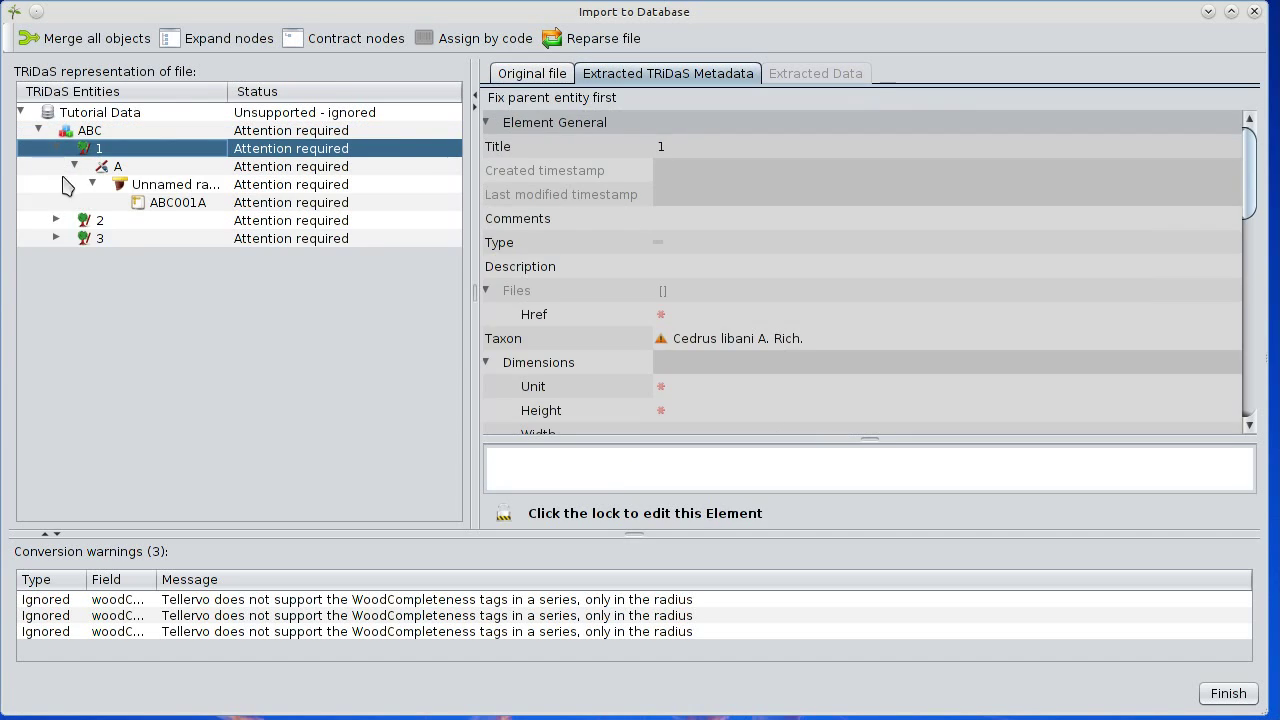
left_click(177, 204)
left_click(785, 75)
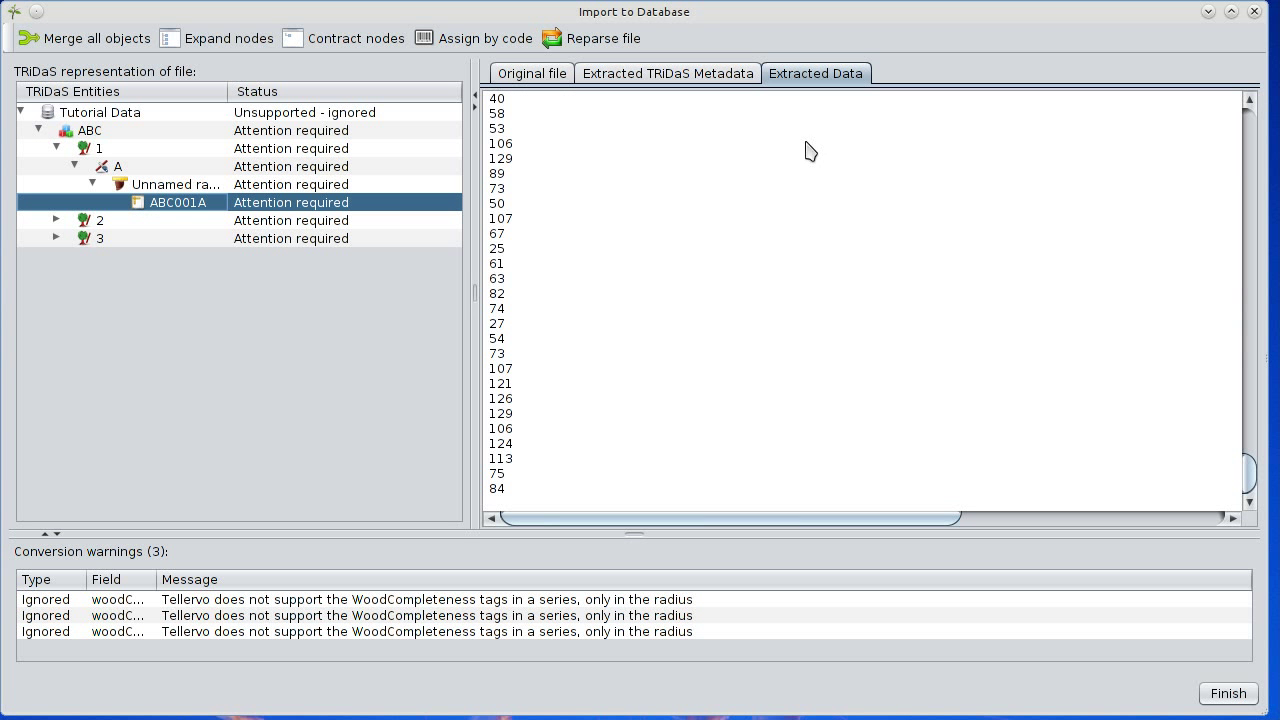
left_click_drag(1248, 470, 1248, 95)
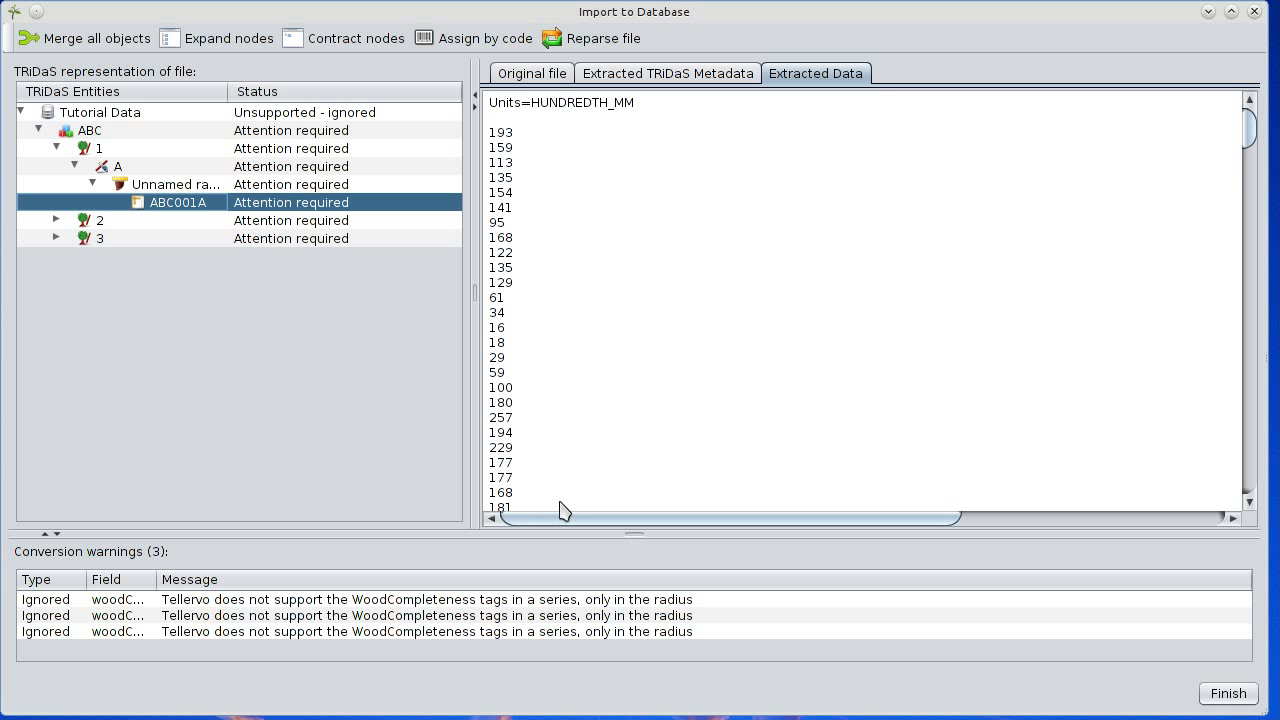
left_click(690, 86)
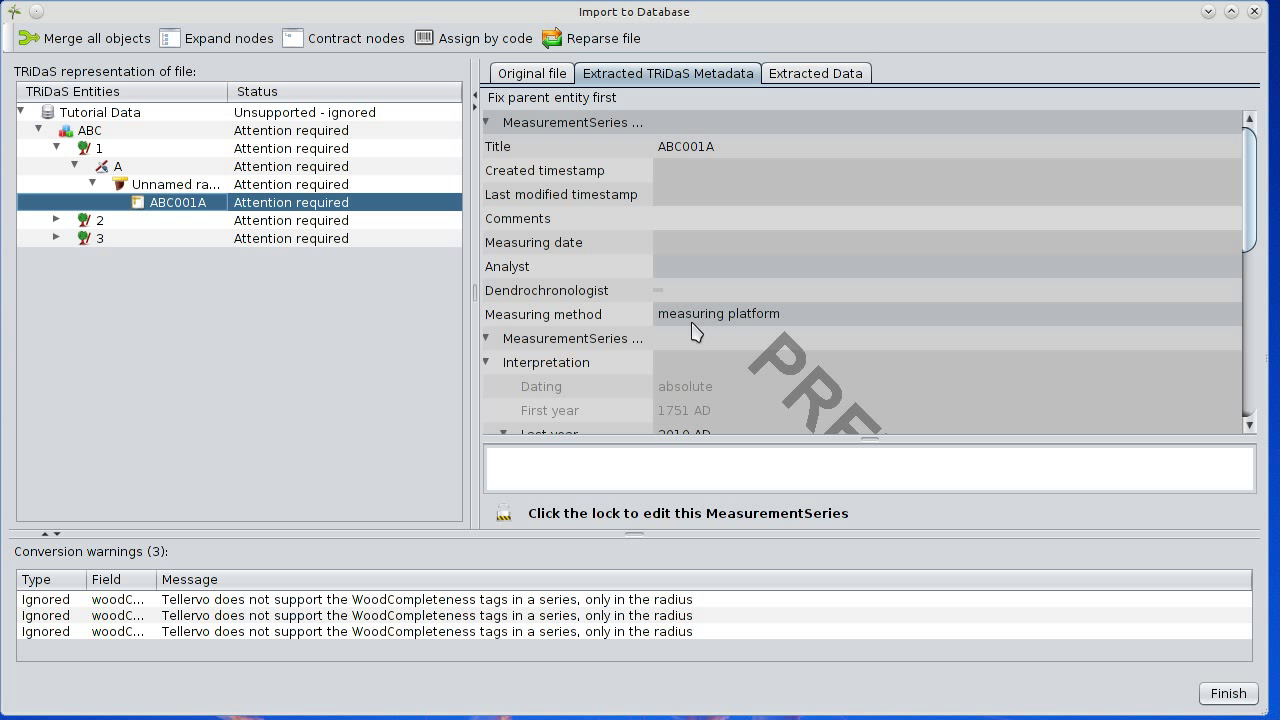